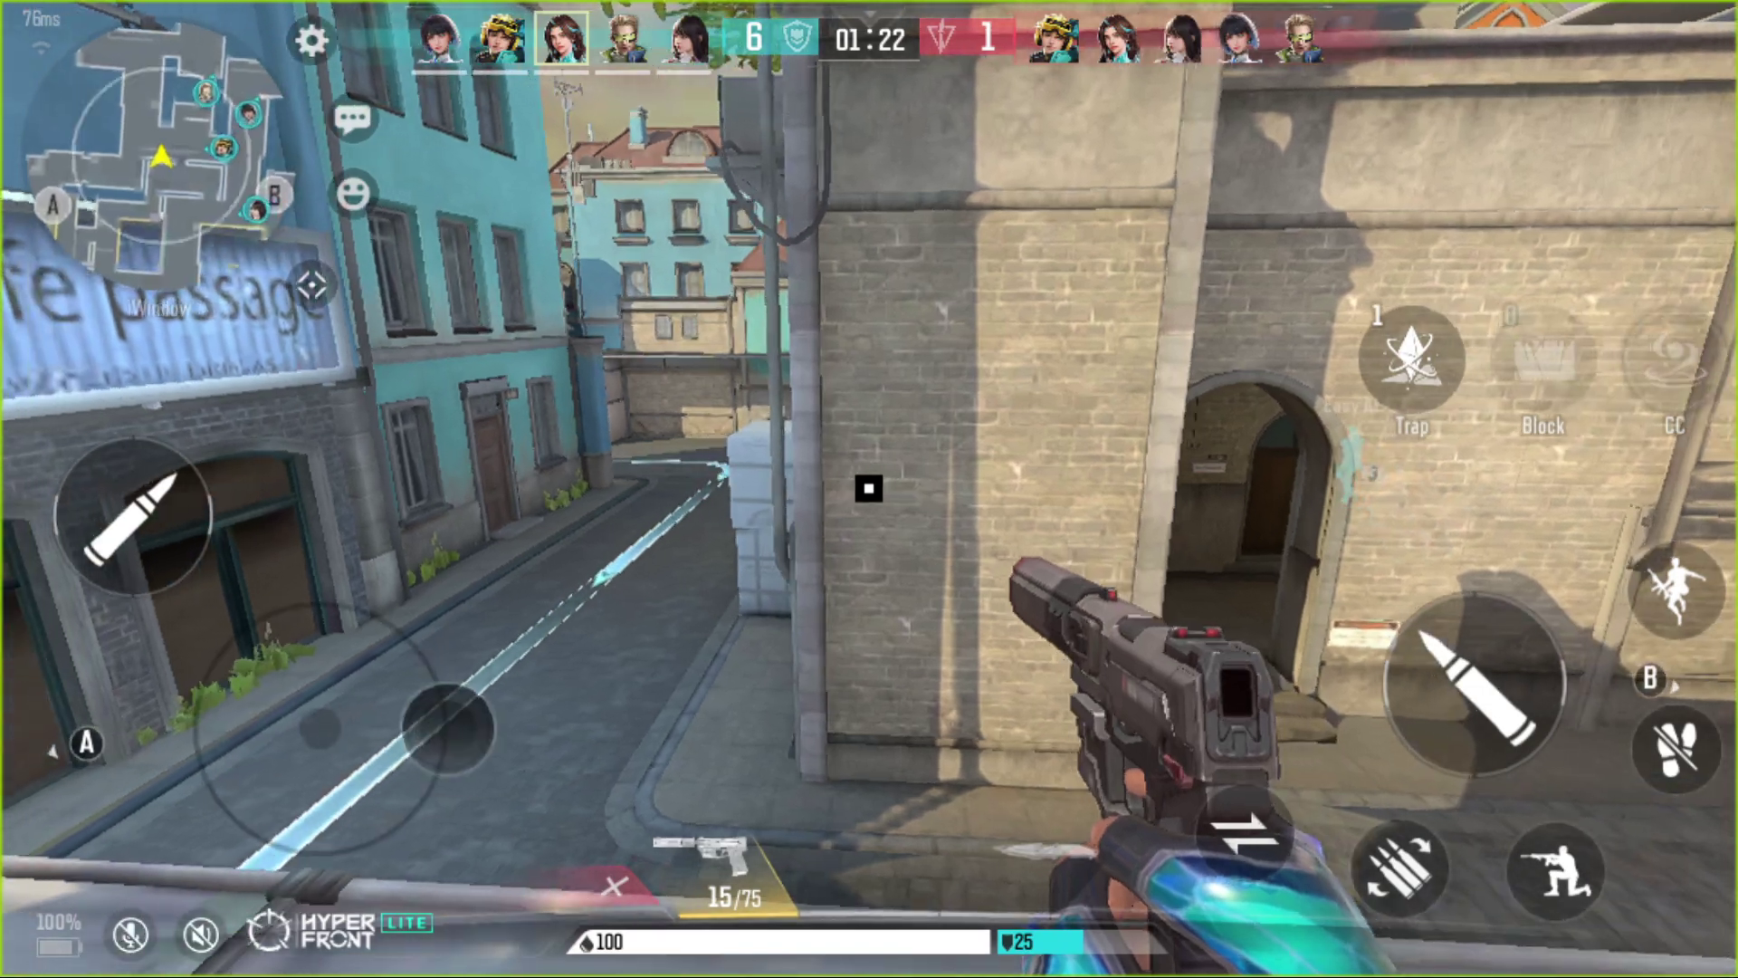
{"action": "key", "text": "a"}
{"action": "key", "text": "d"}
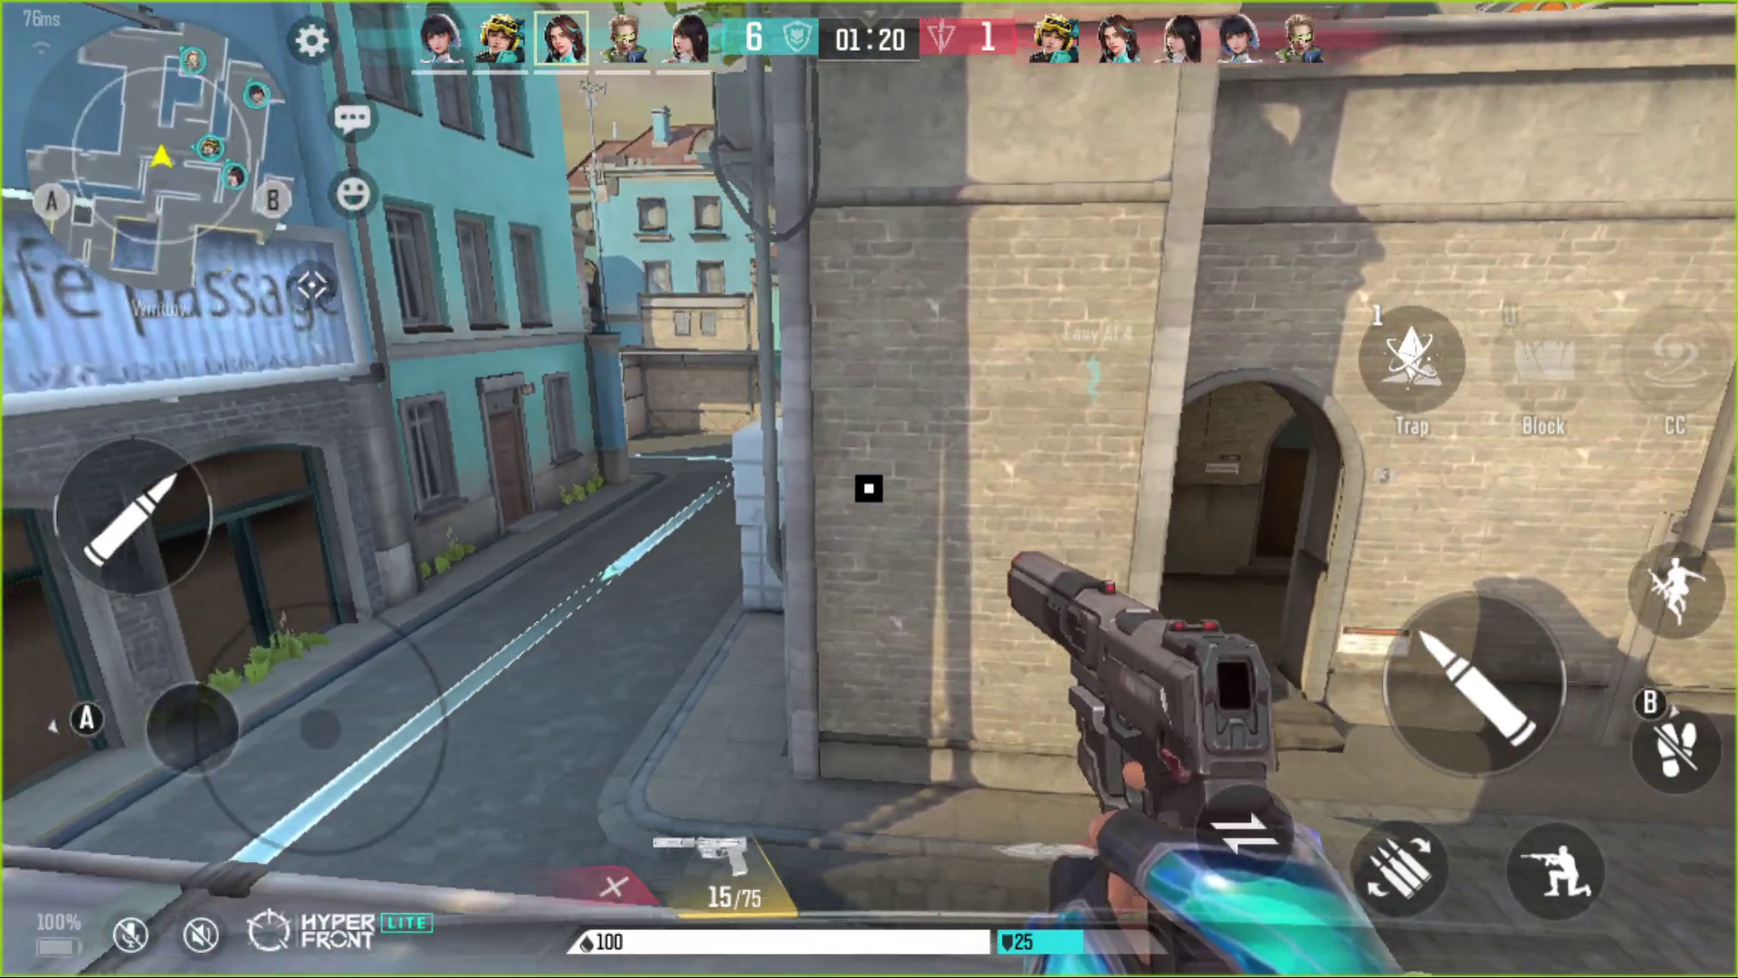
{"action": "key", "text": "a"}
{"action": "key", "text": "d"}
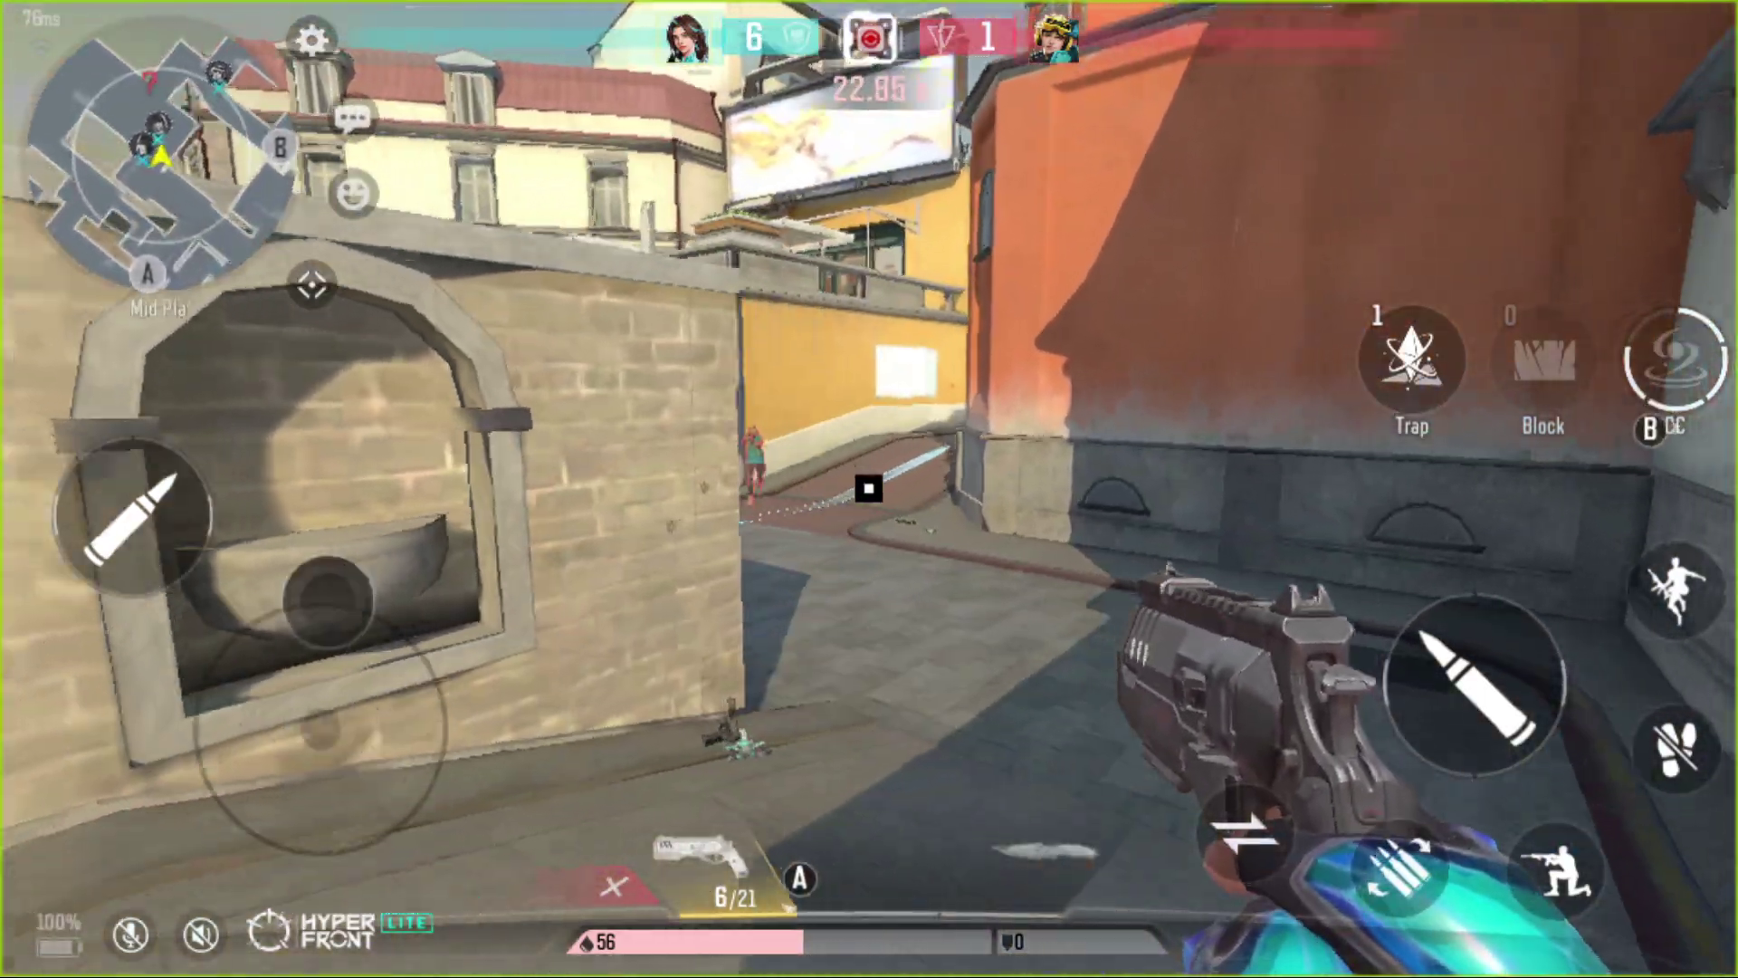
{"action": "key", "text": "w"}
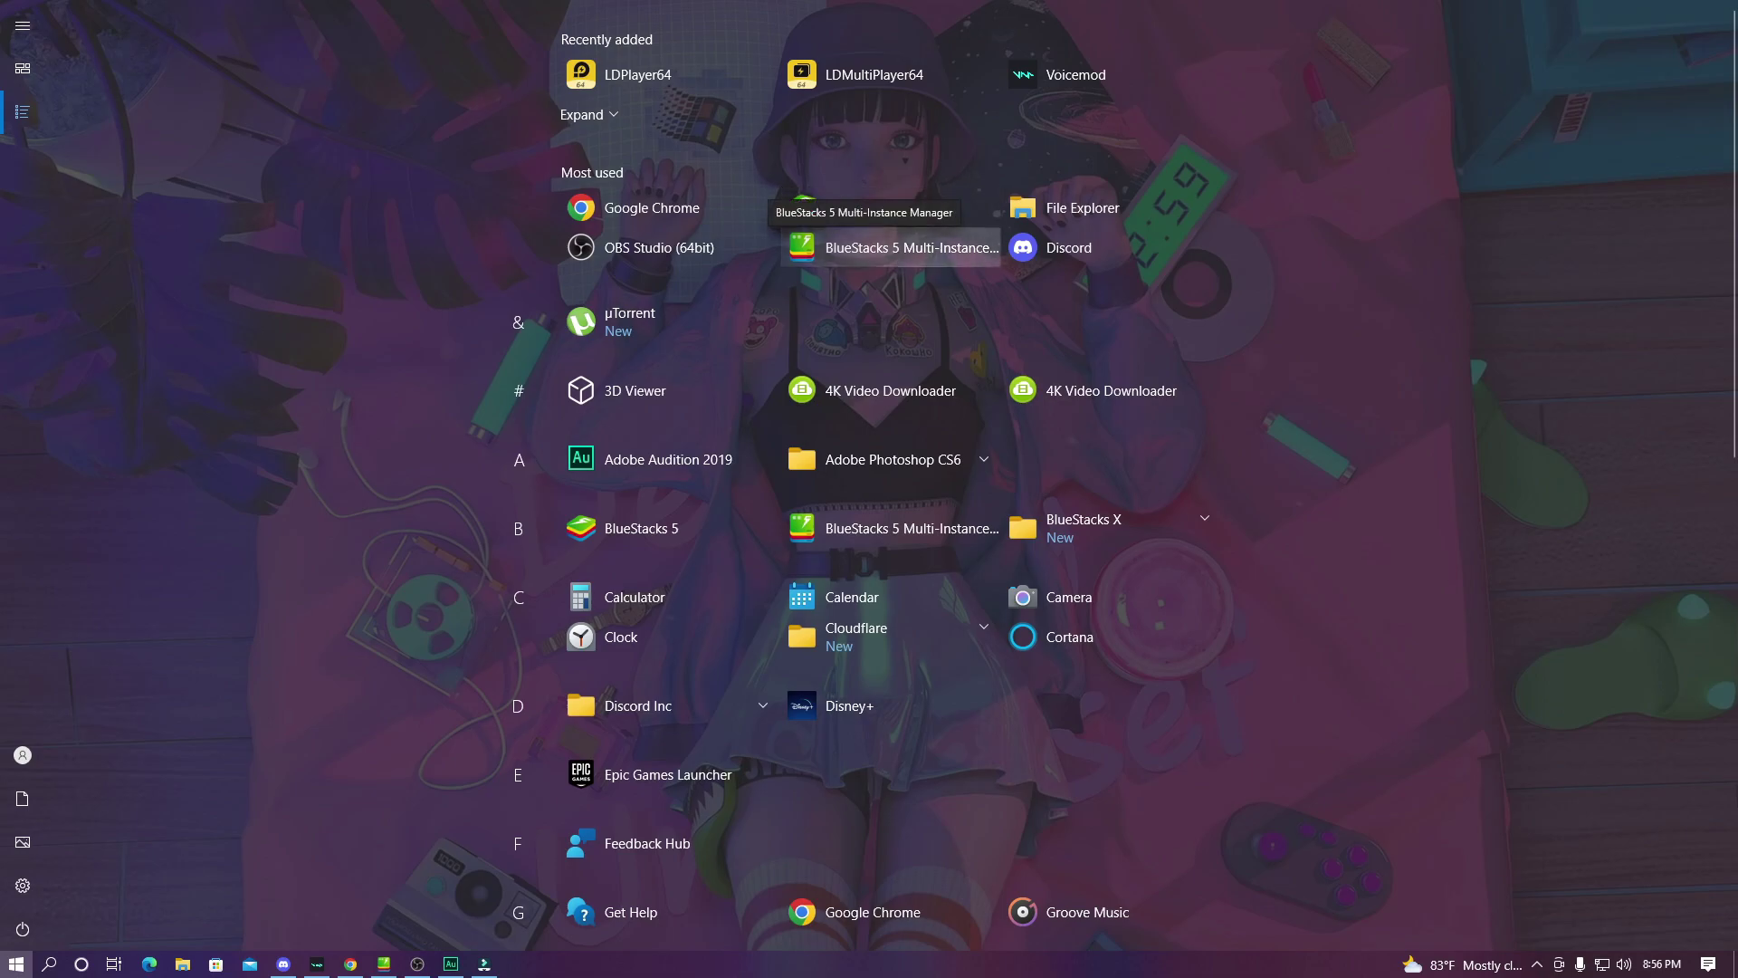
- Open the BlueStacks 5 Multi-Instance Manager and reposition its window on the desktop
{"action": "left_click", "coordinate": [892, 247]}
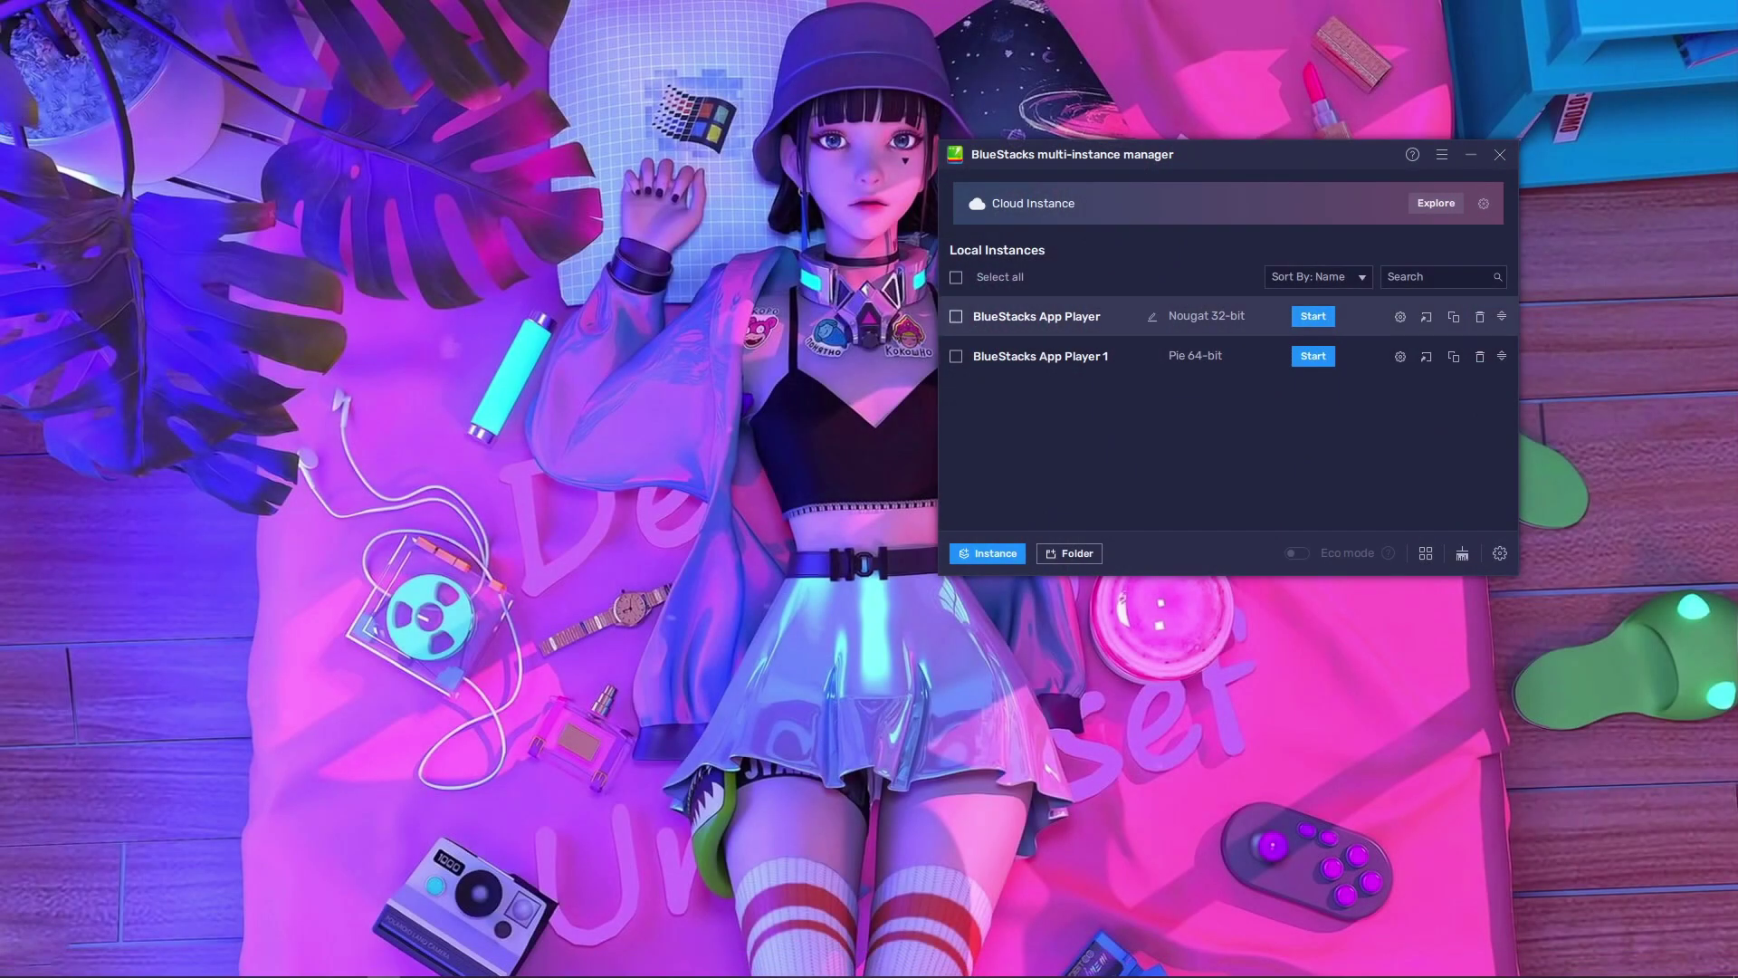
{"action": "left_click_drag", "start_coordinate": [1159, 154], "coordinate": [973, 142]}
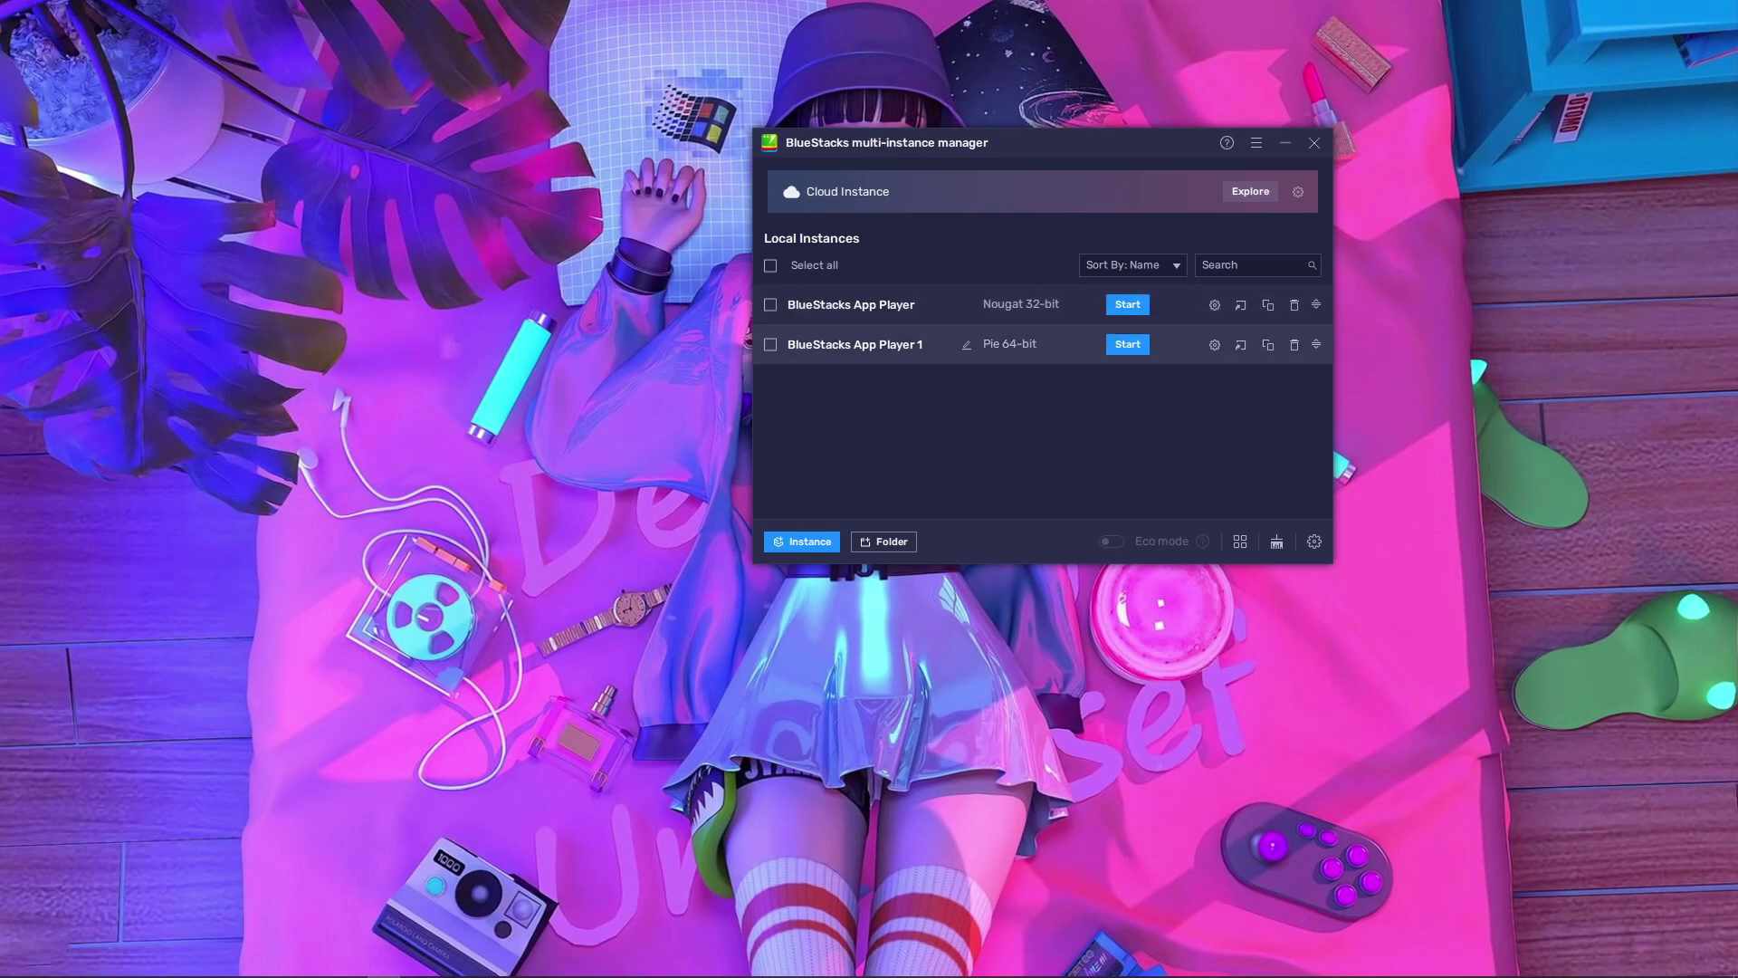
{"action": "left_click", "coordinate": [801, 541]}
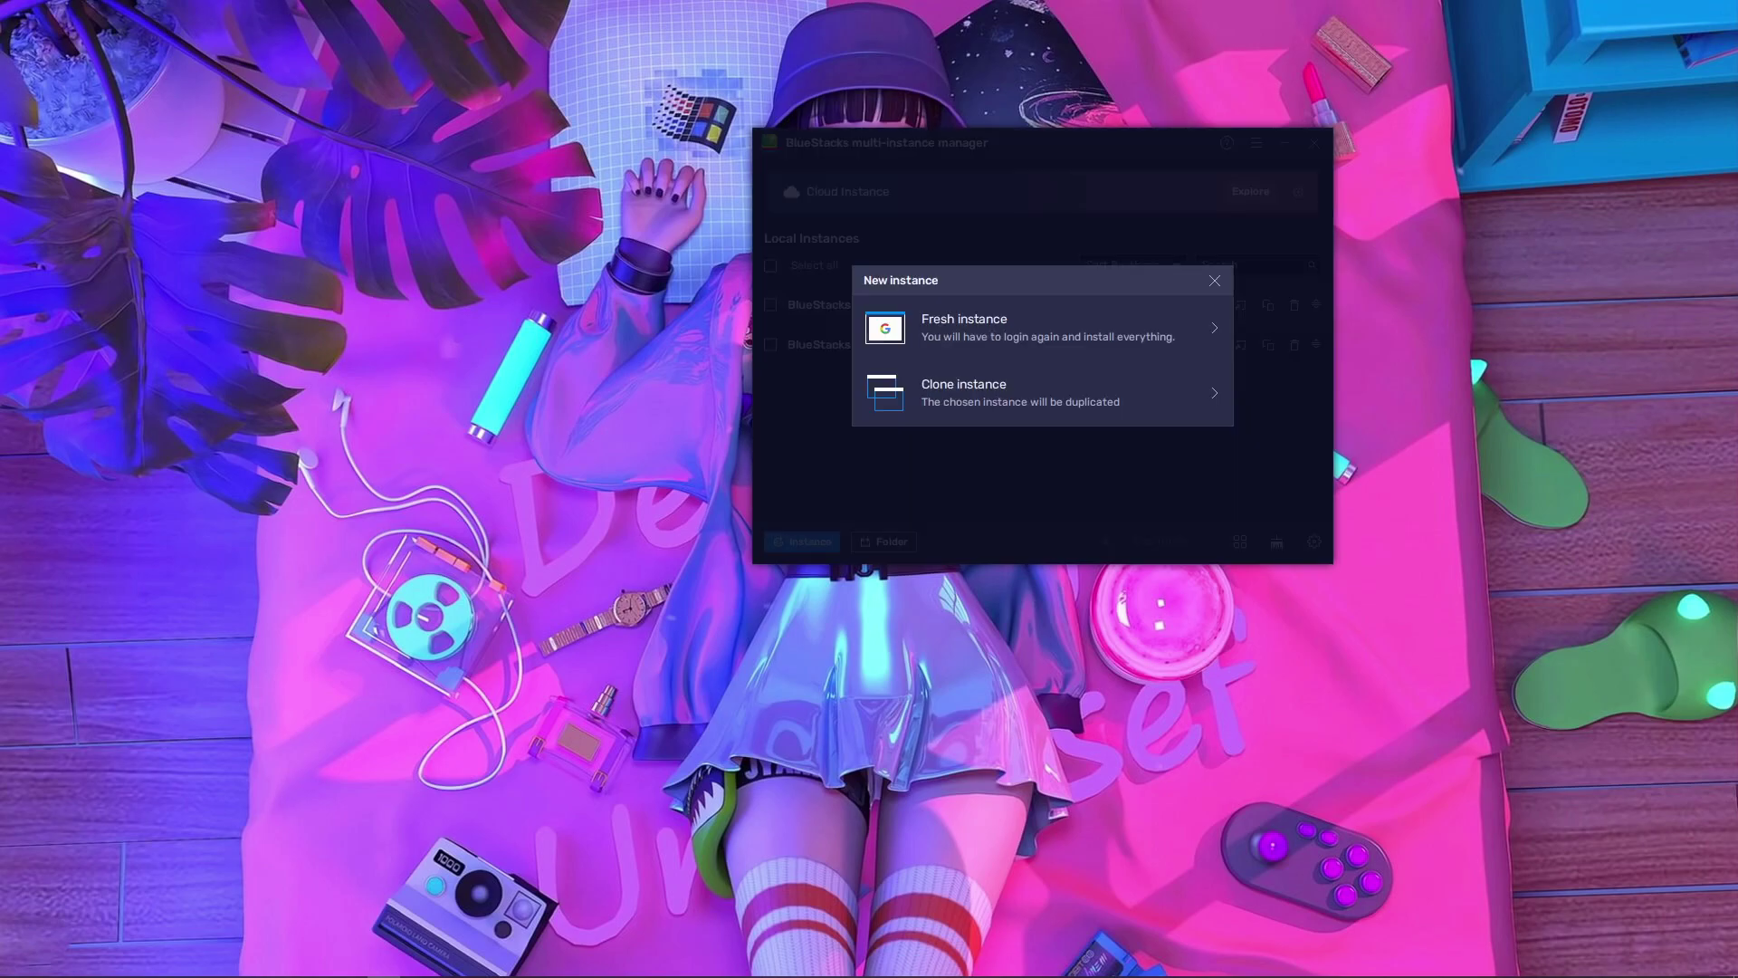
{"action": "left_click", "coordinate": [1042, 328]}
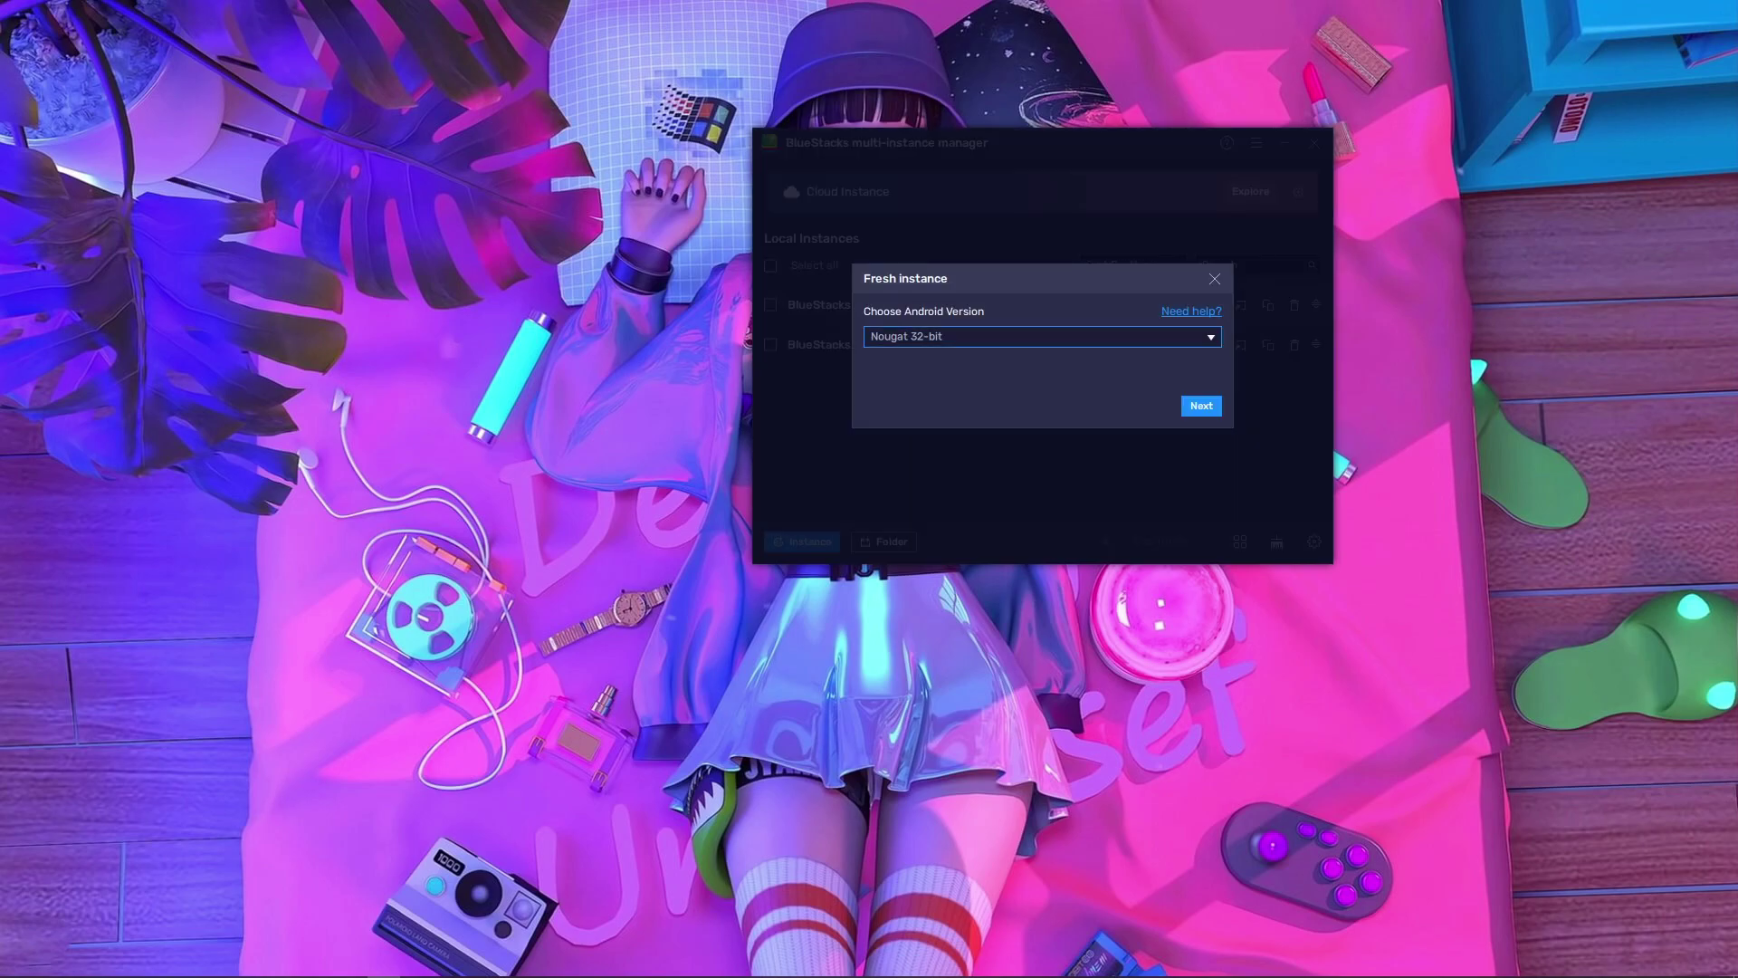
{"action": "left_click", "coordinate": [1042, 336]}
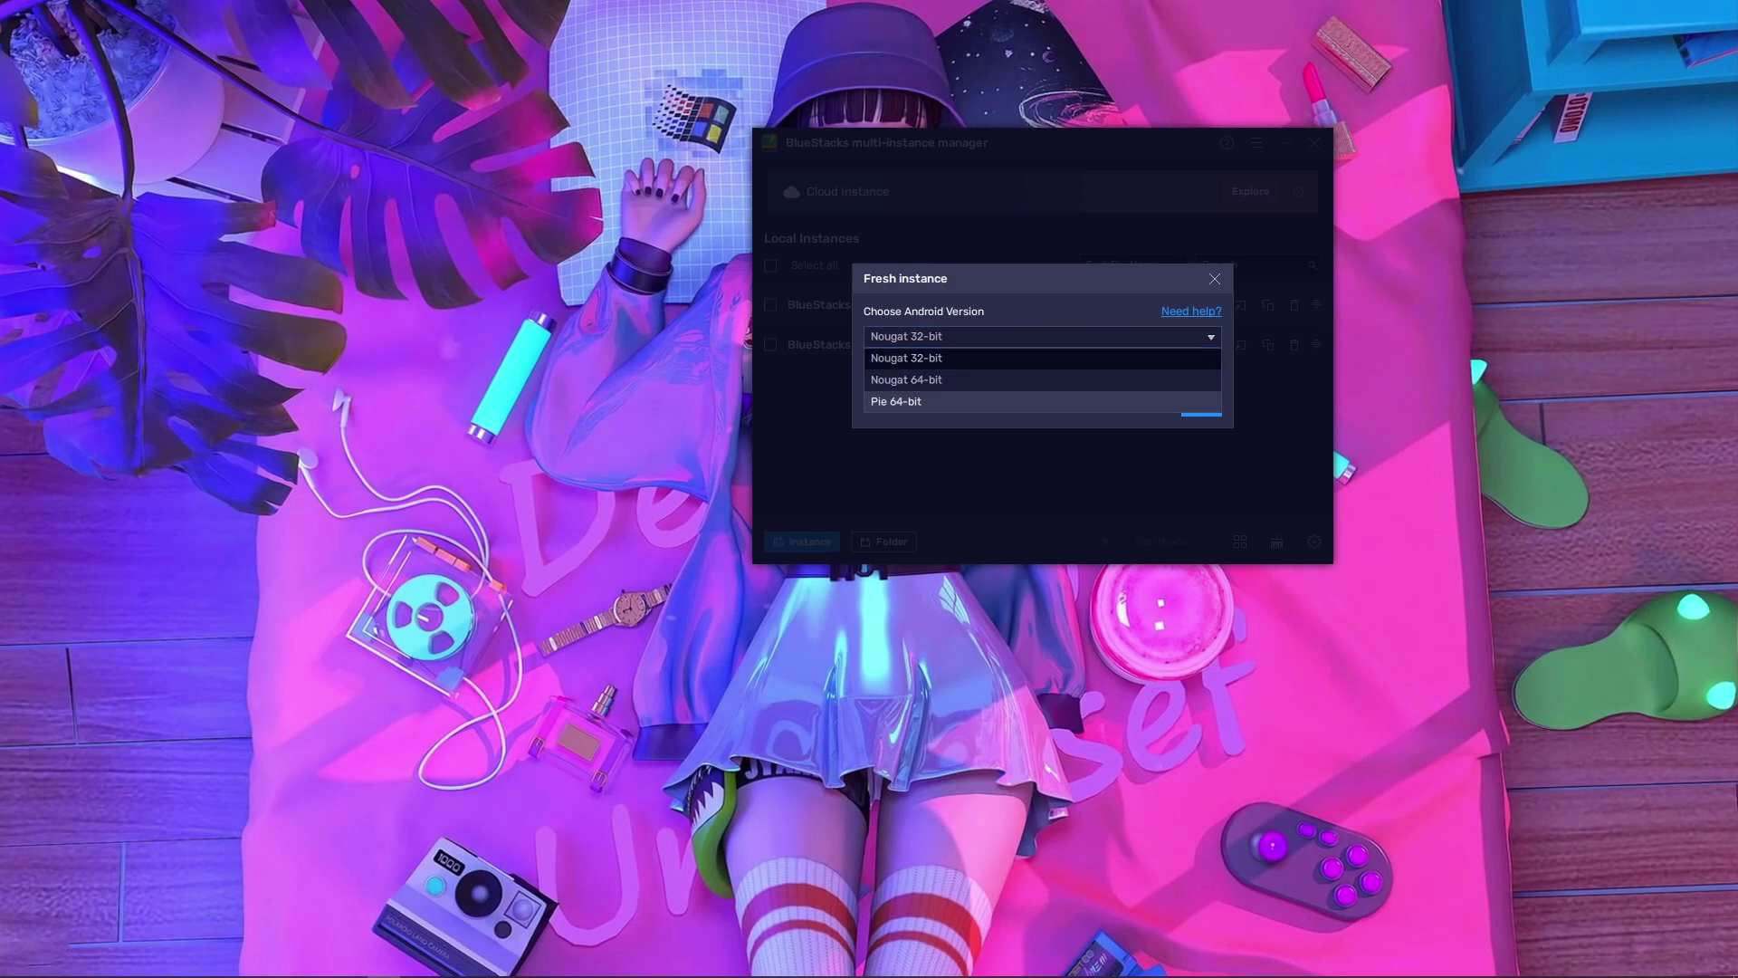
{"action": "left_click", "coordinate": [897, 402]}
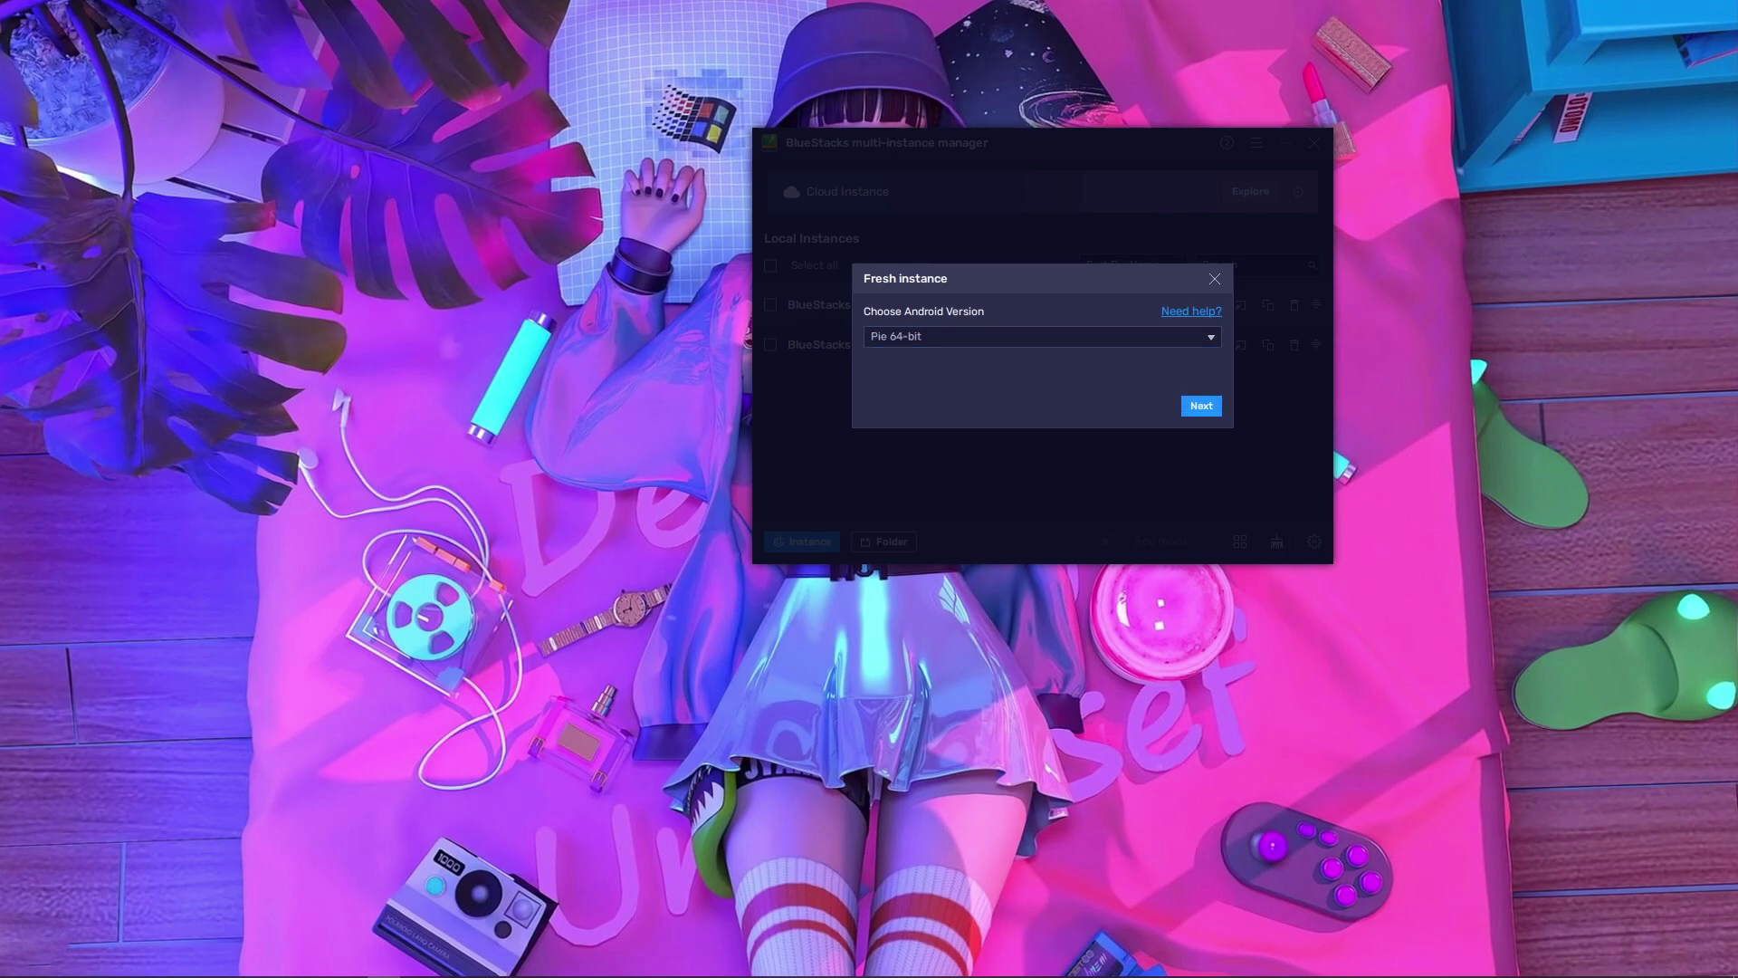
{"action": "left_click", "coordinate": [1202, 405]}
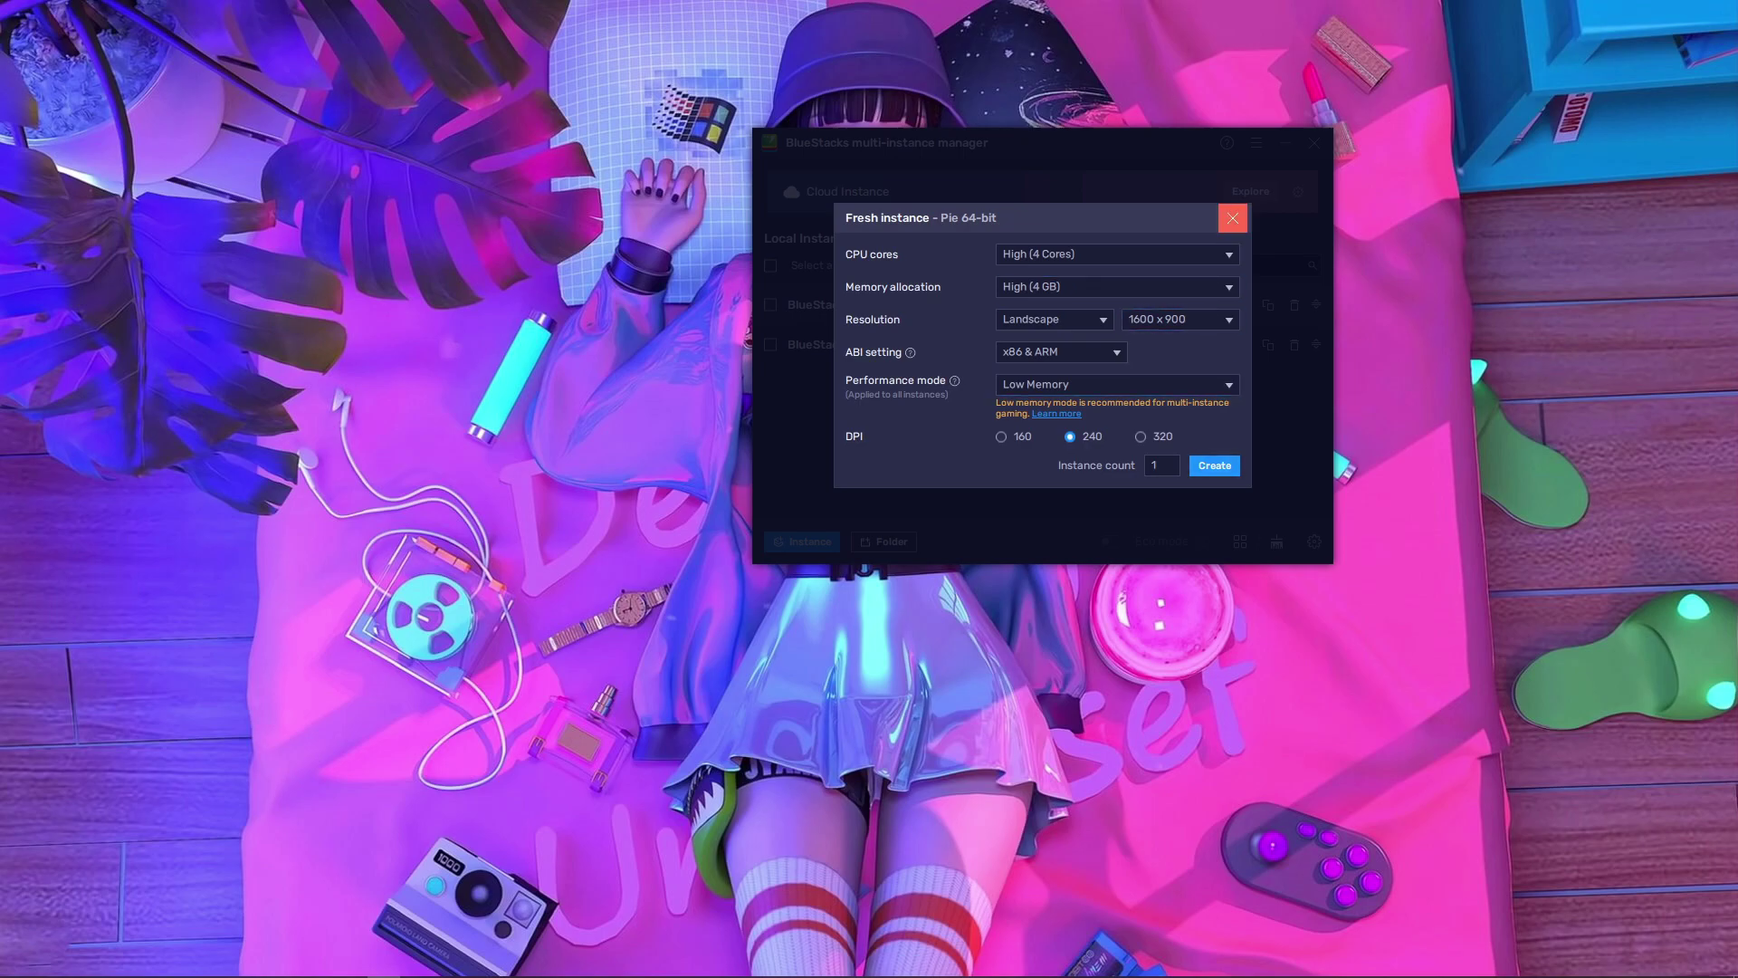
{"action": "left_click", "coordinate": [1232, 218]}
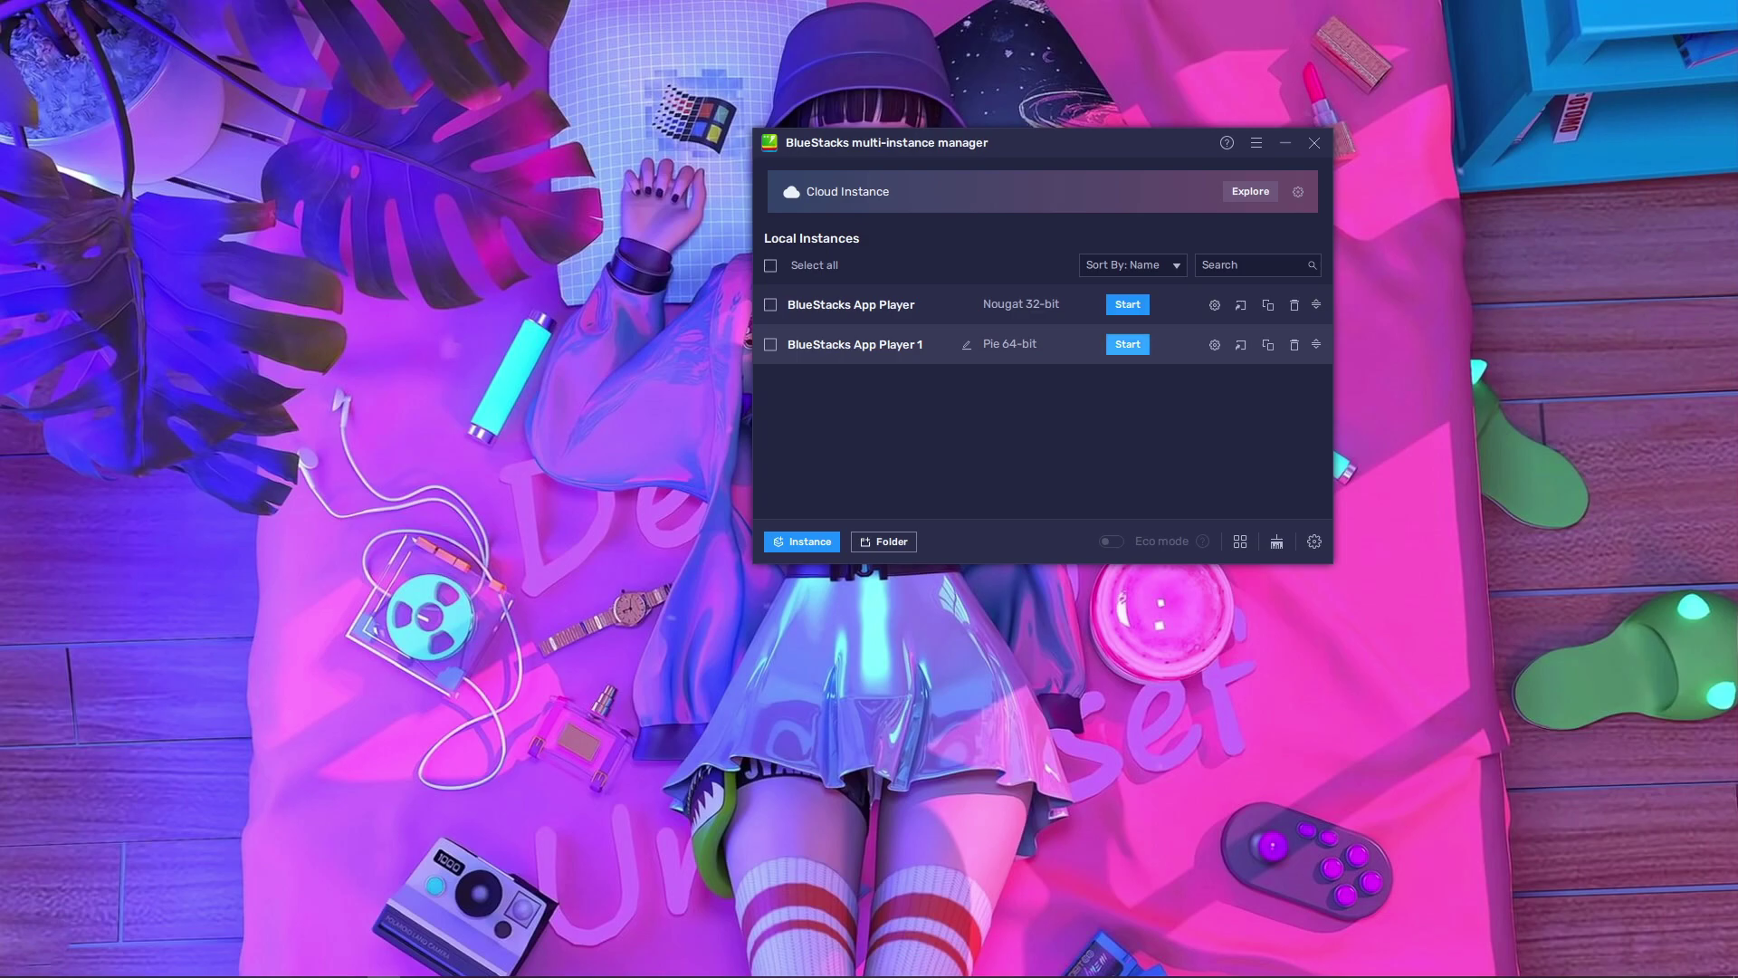
- Start the Pie 64-bit instance and install Hyper Front Lite from the Play Store using the recent search "hyprt front"
{"action": "left_click", "coordinate": [1127, 344]}
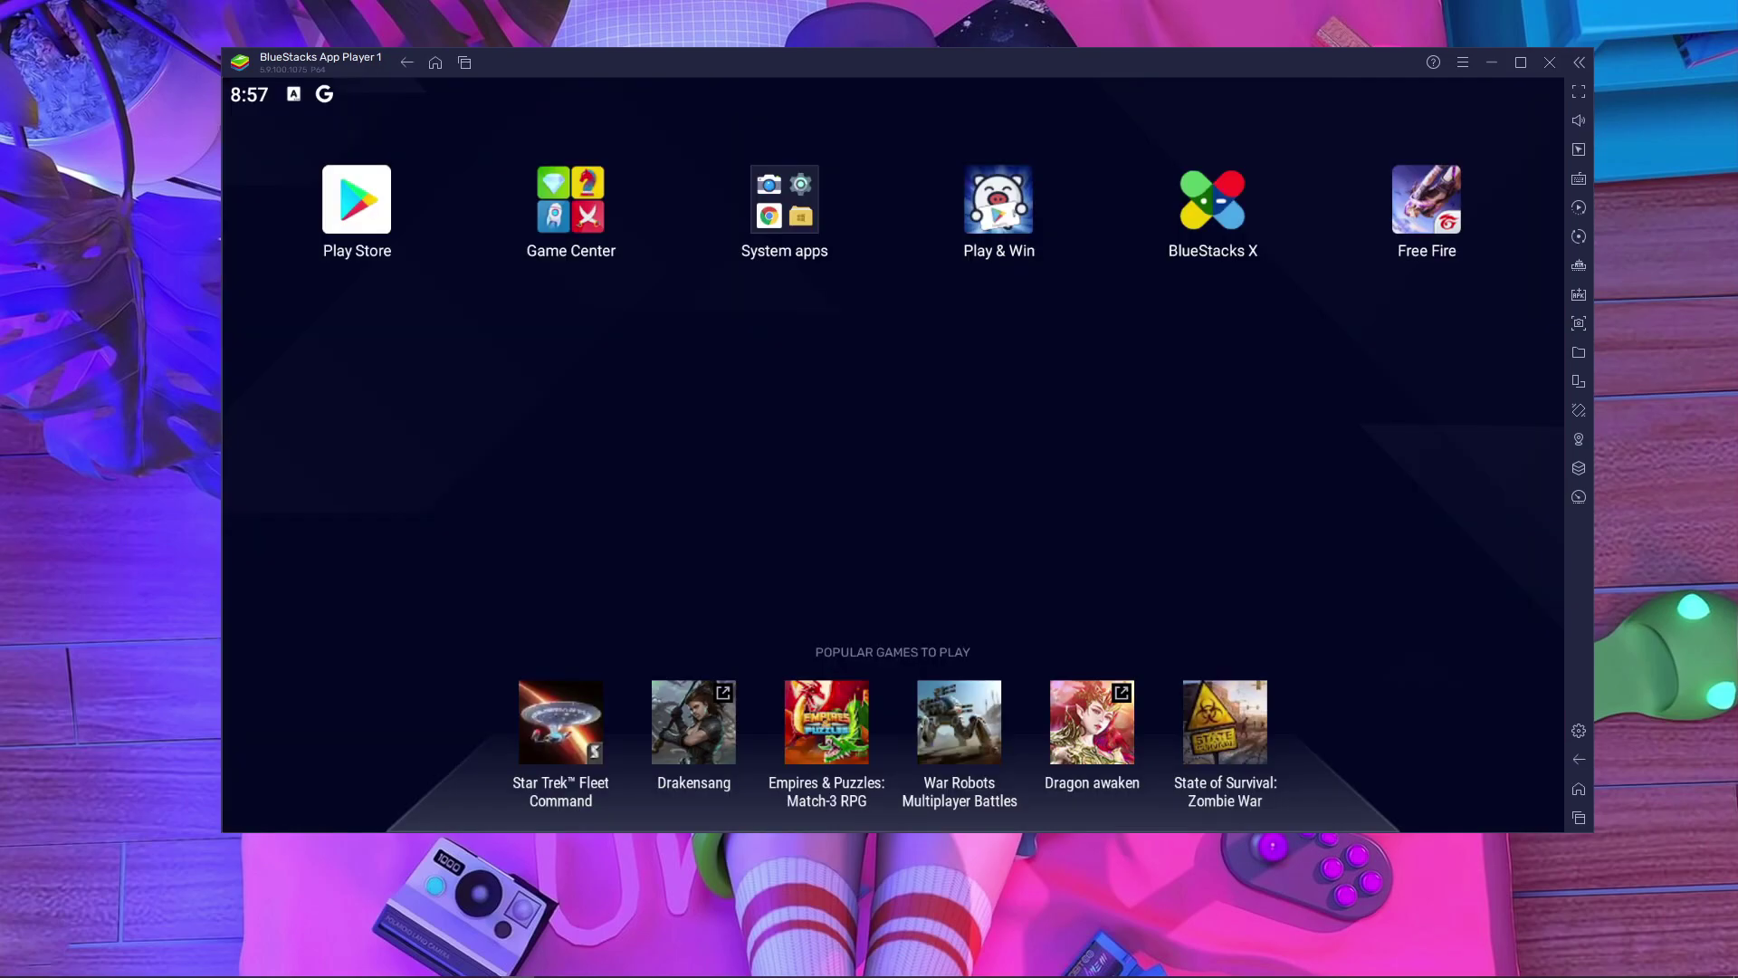
{"action": "left_click", "coordinate": [356, 199]}
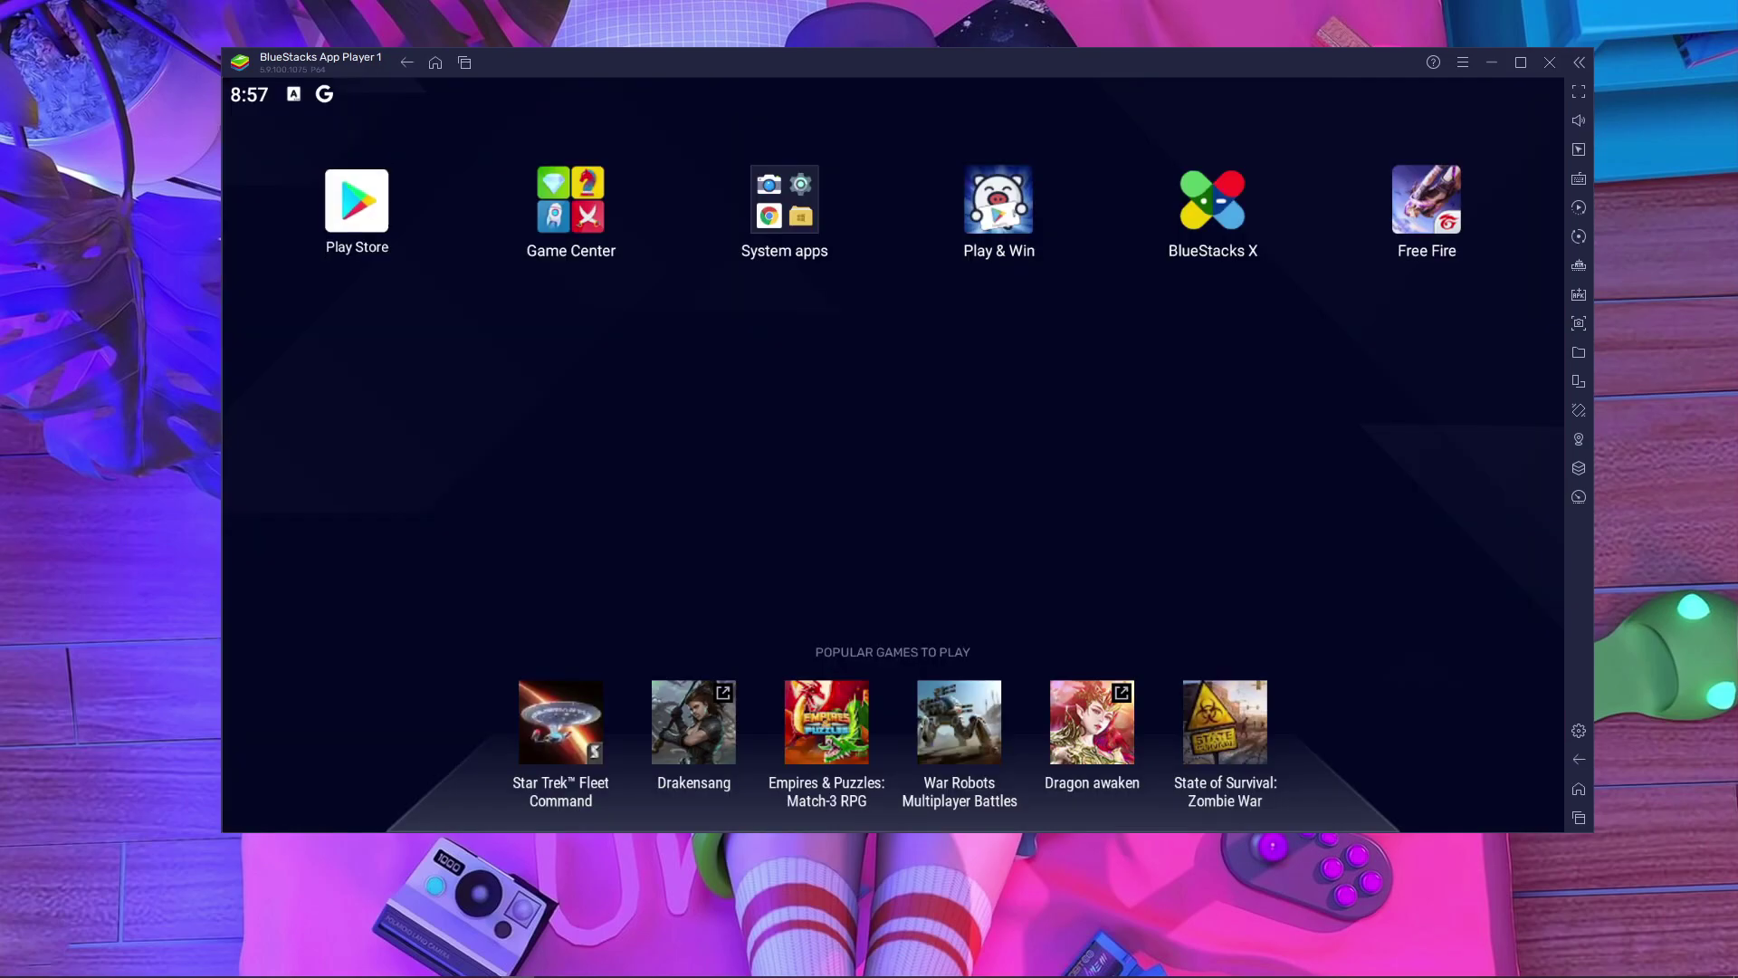
{"action": "left_click", "coordinate": [892, 149]}
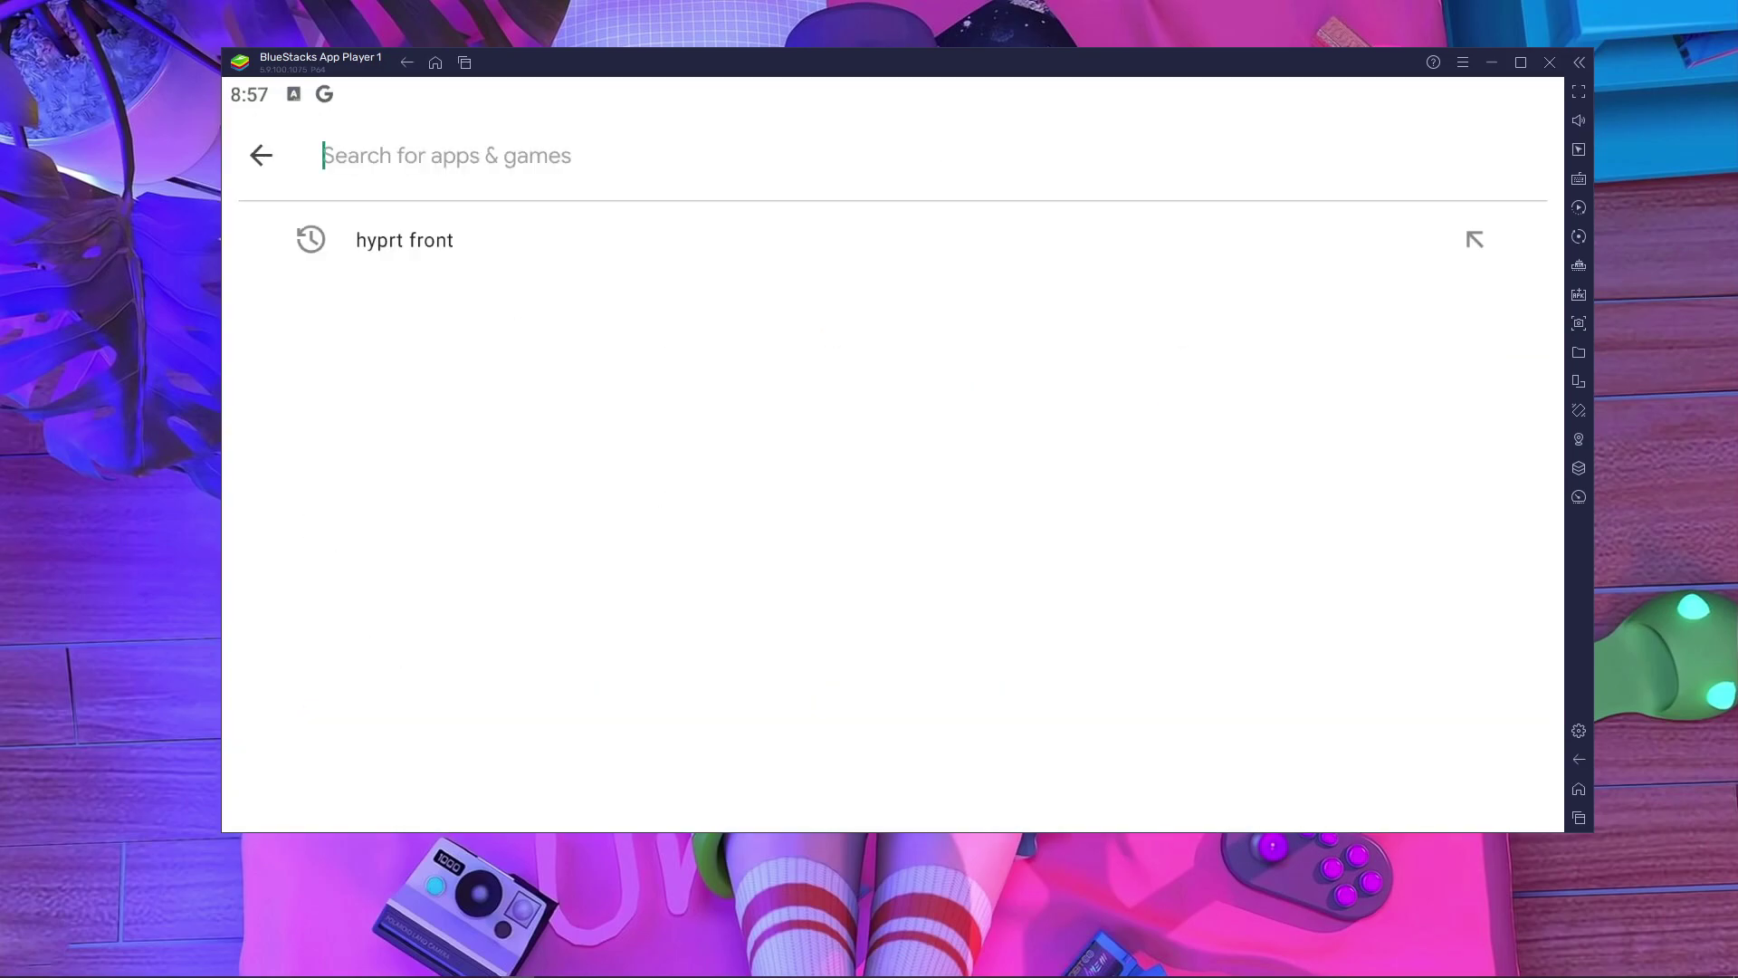
{"action": "left_click", "coordinate": [482, 240]}
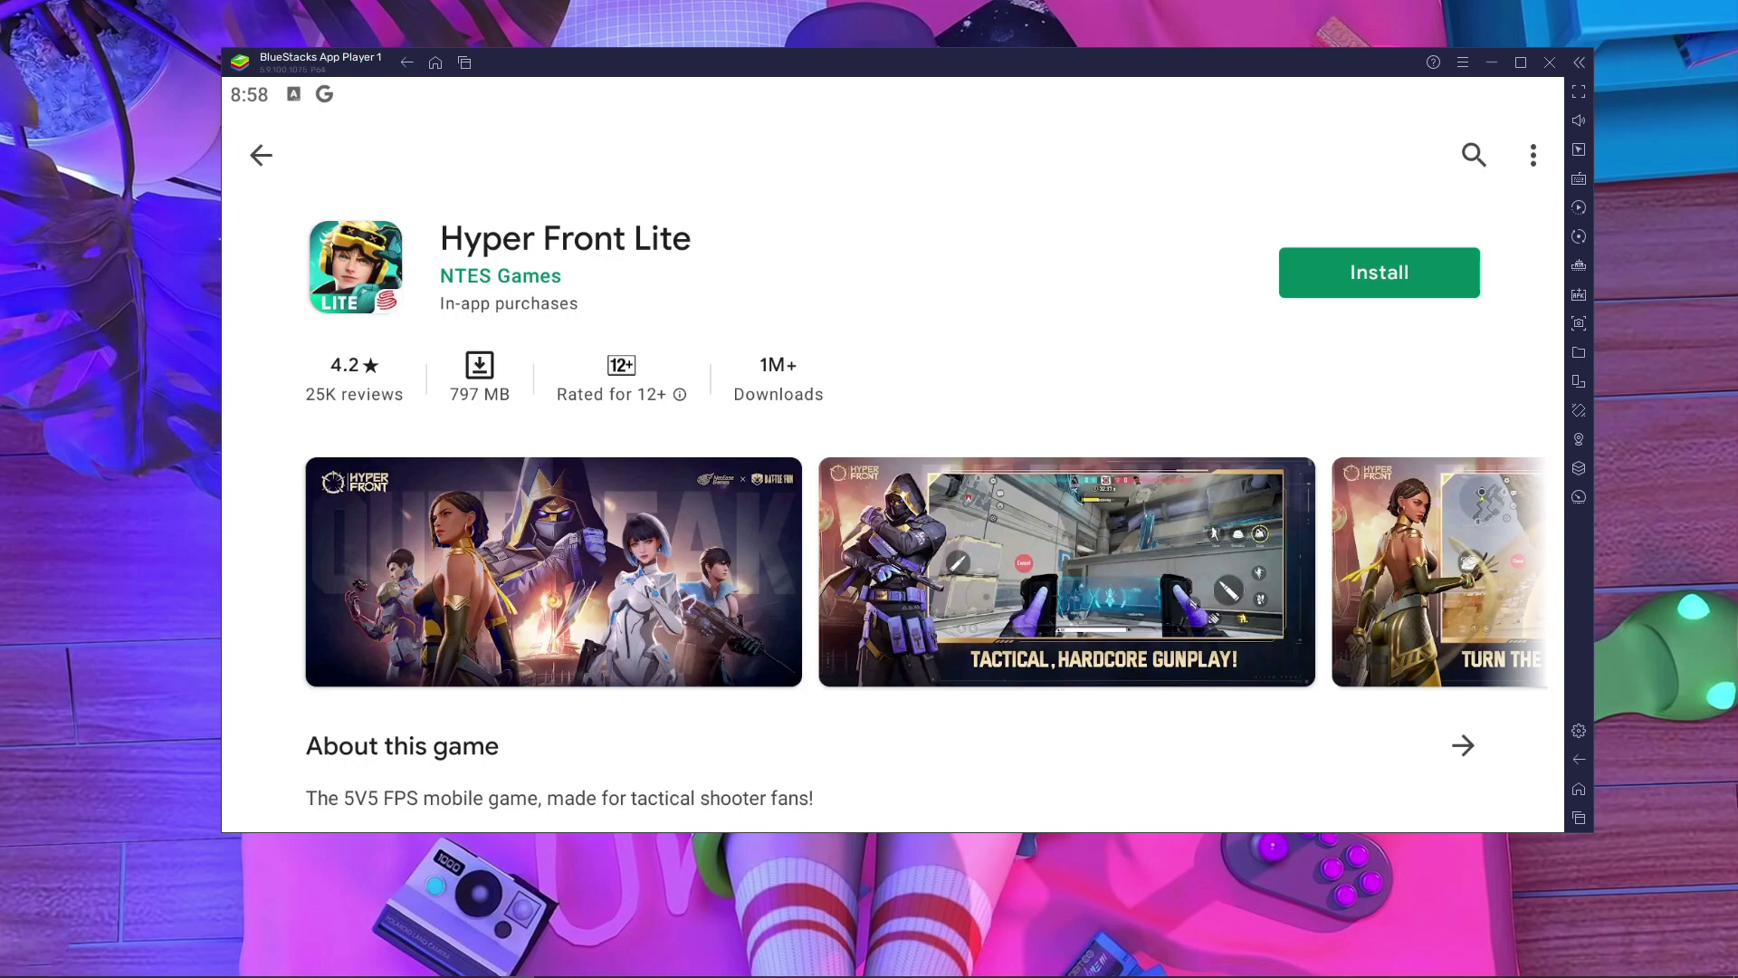
{"action": "key", "text": "Escape"}
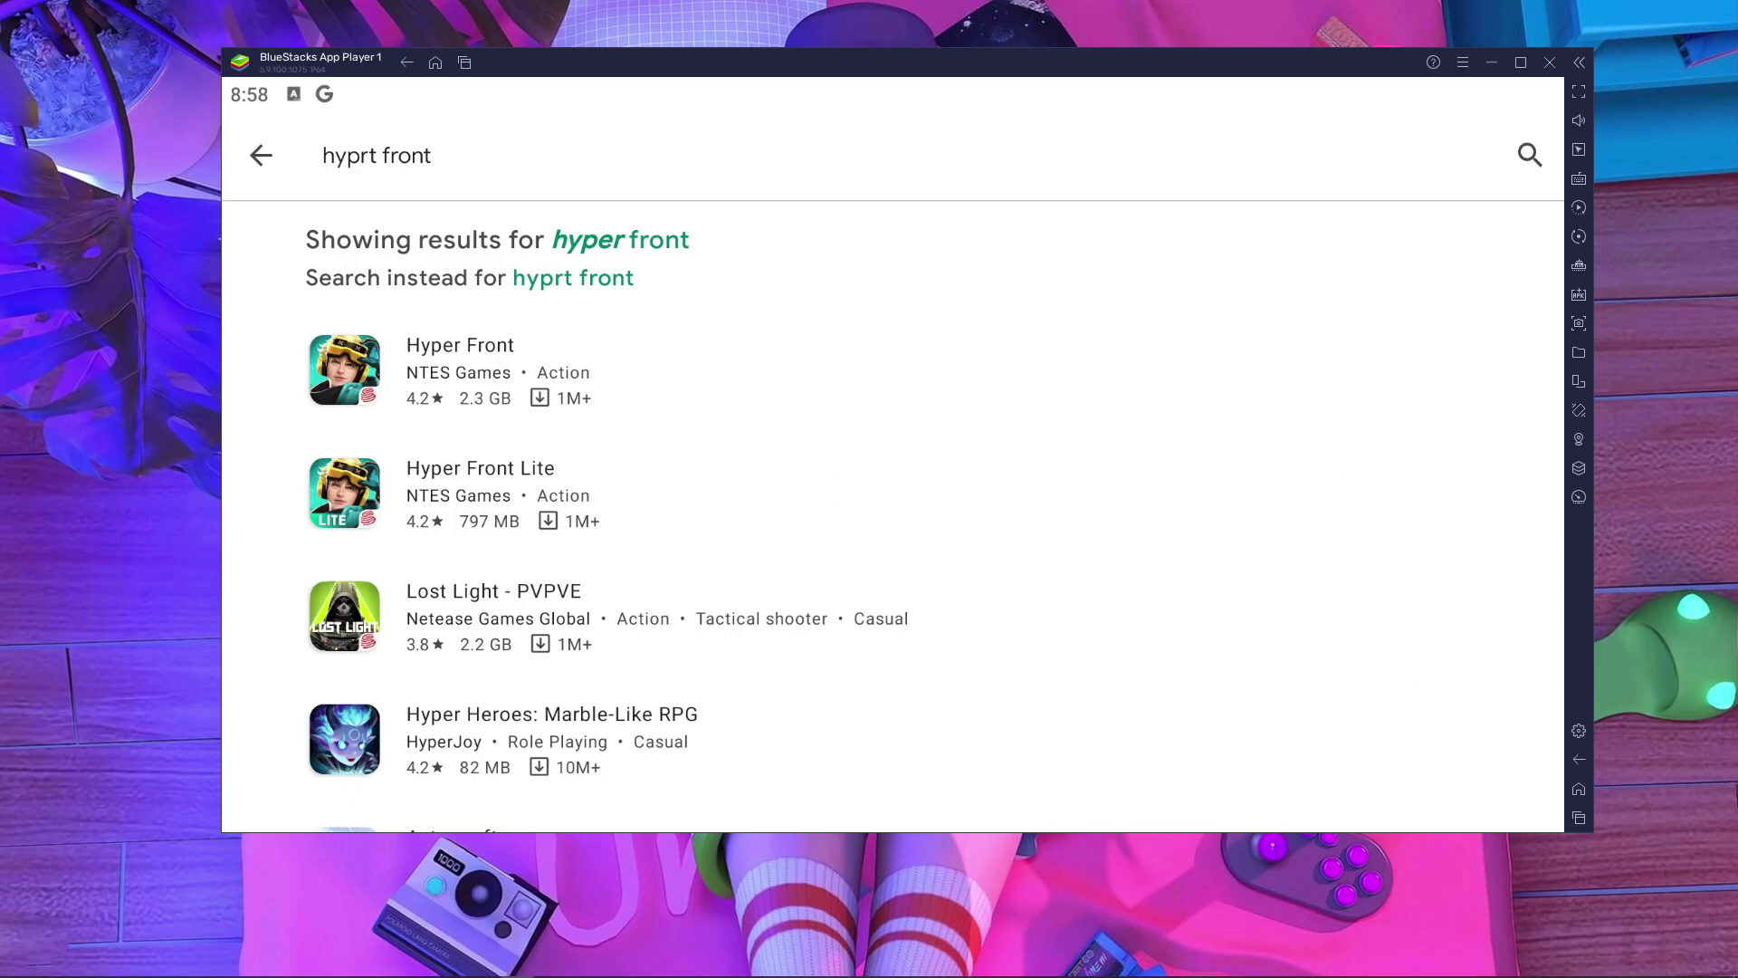
{"action": "left_click", "coordinate": [479, 494]}
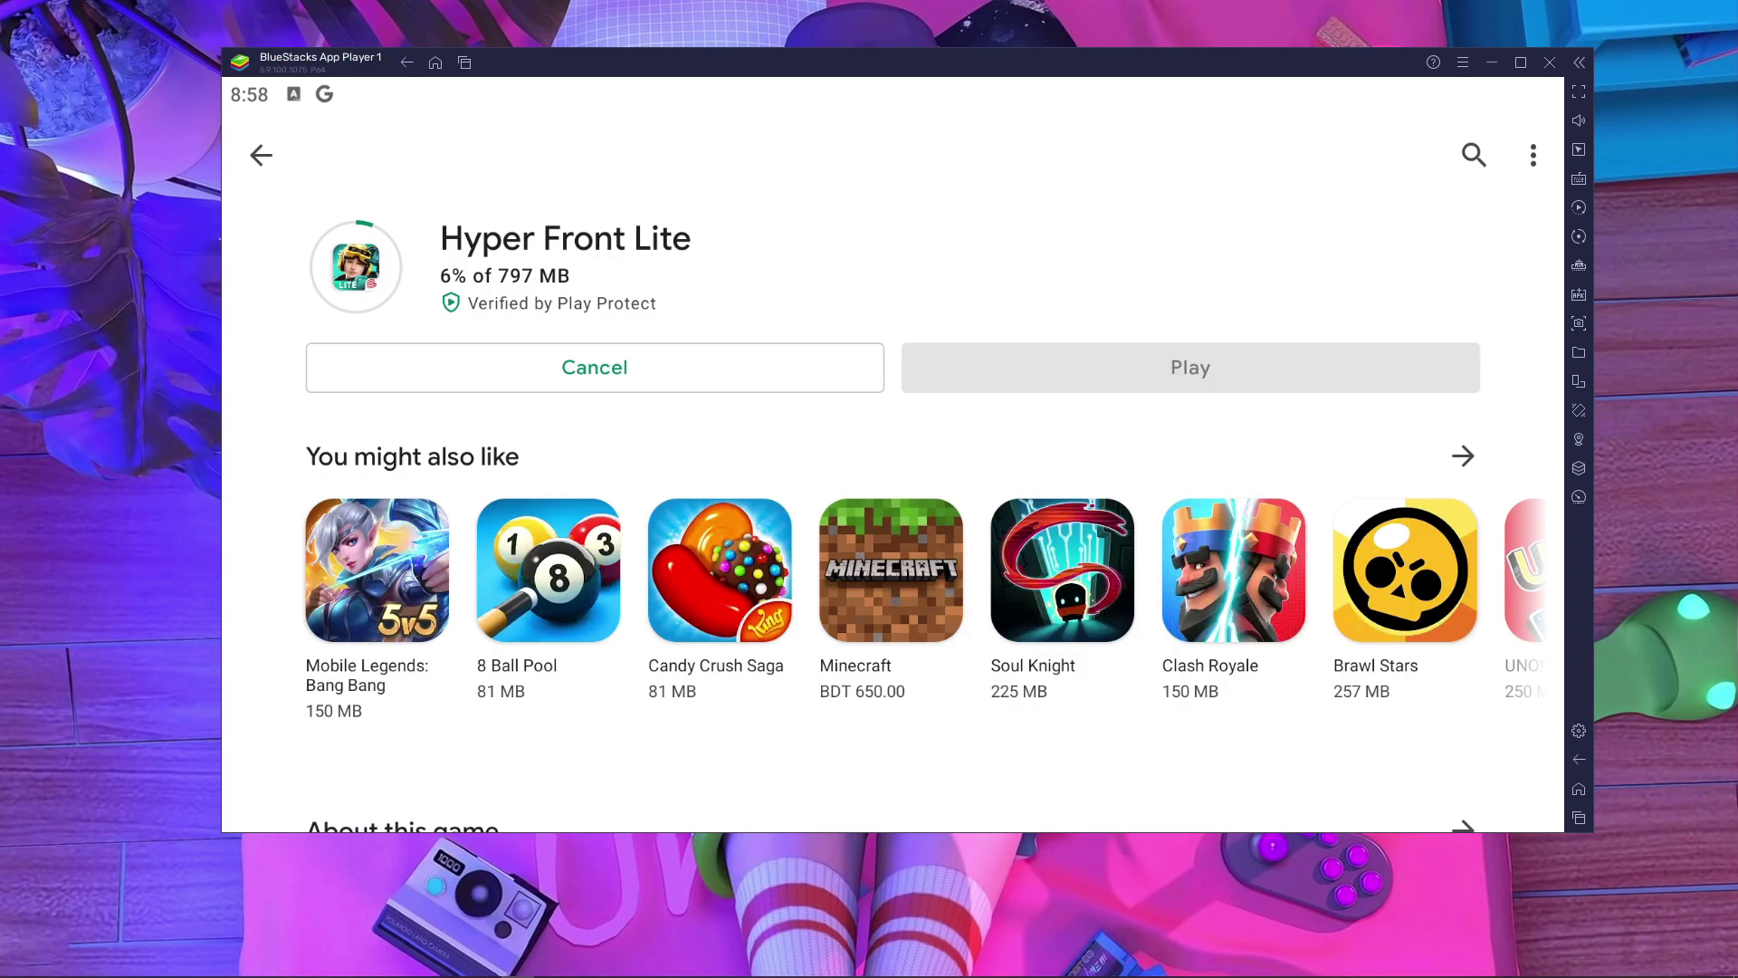
- Open the instance's performance settings, choose 6 for the custom CPU allocation and select the custom memory allocation value
{"action": "left_click", "coordinate": [1462, 62]}
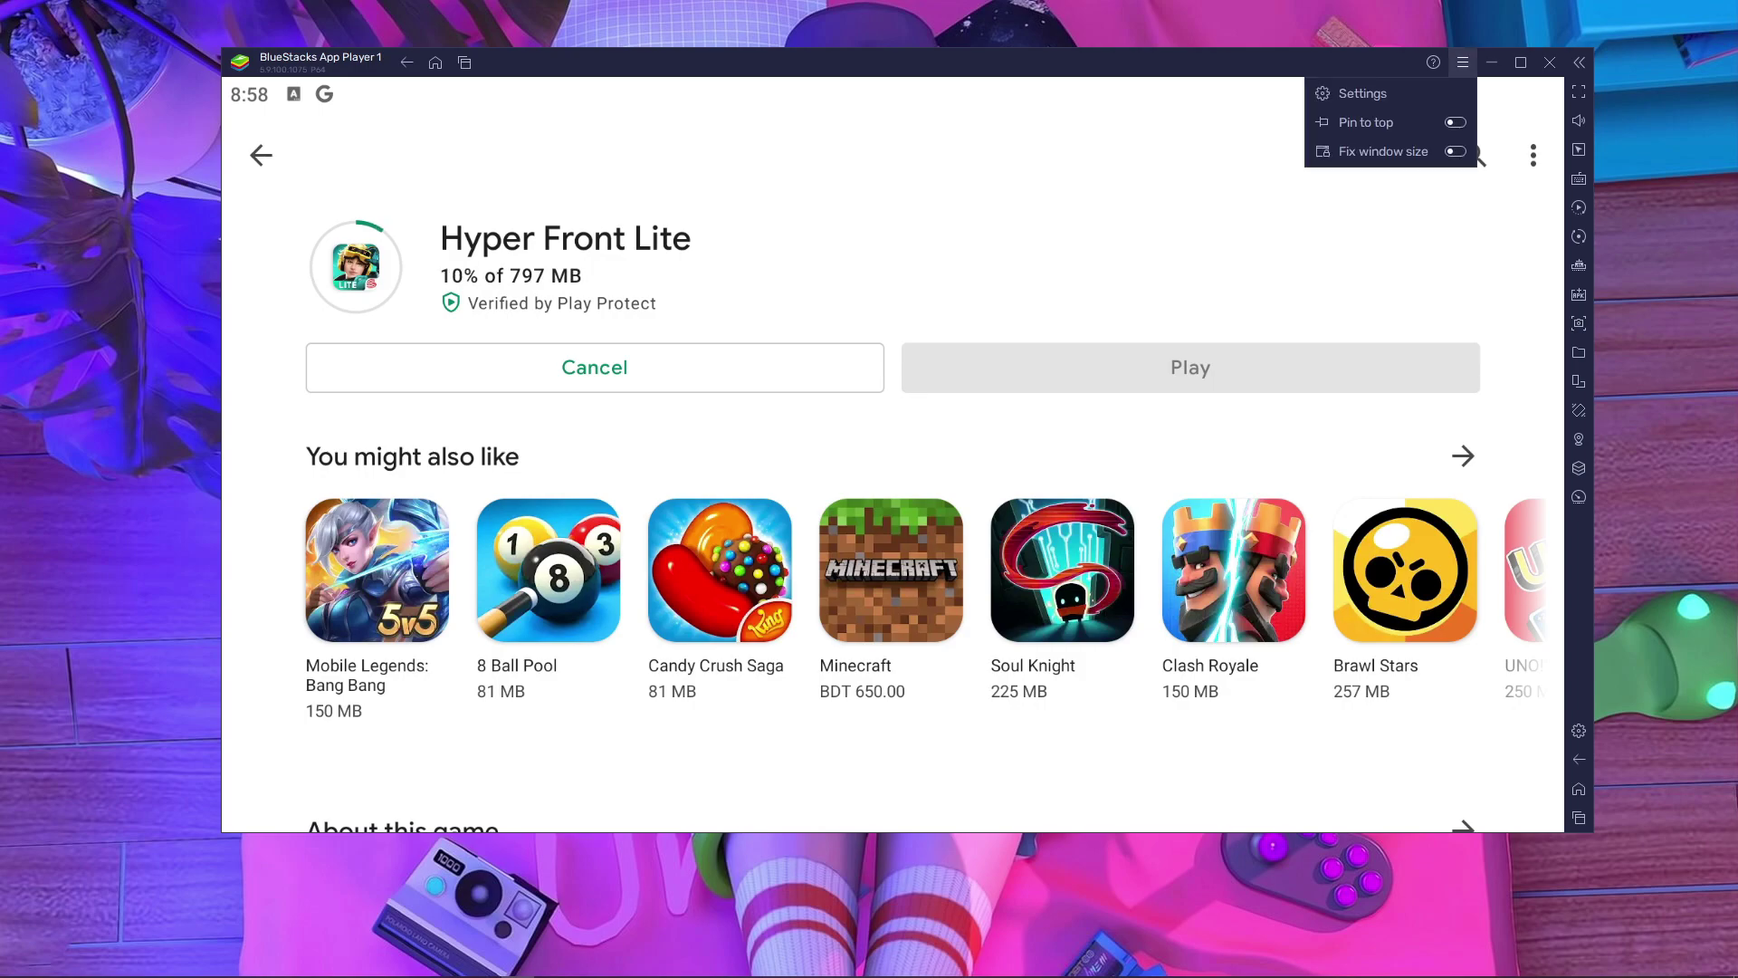
{"action": "left_click", "coordinate": [1362, 93]}
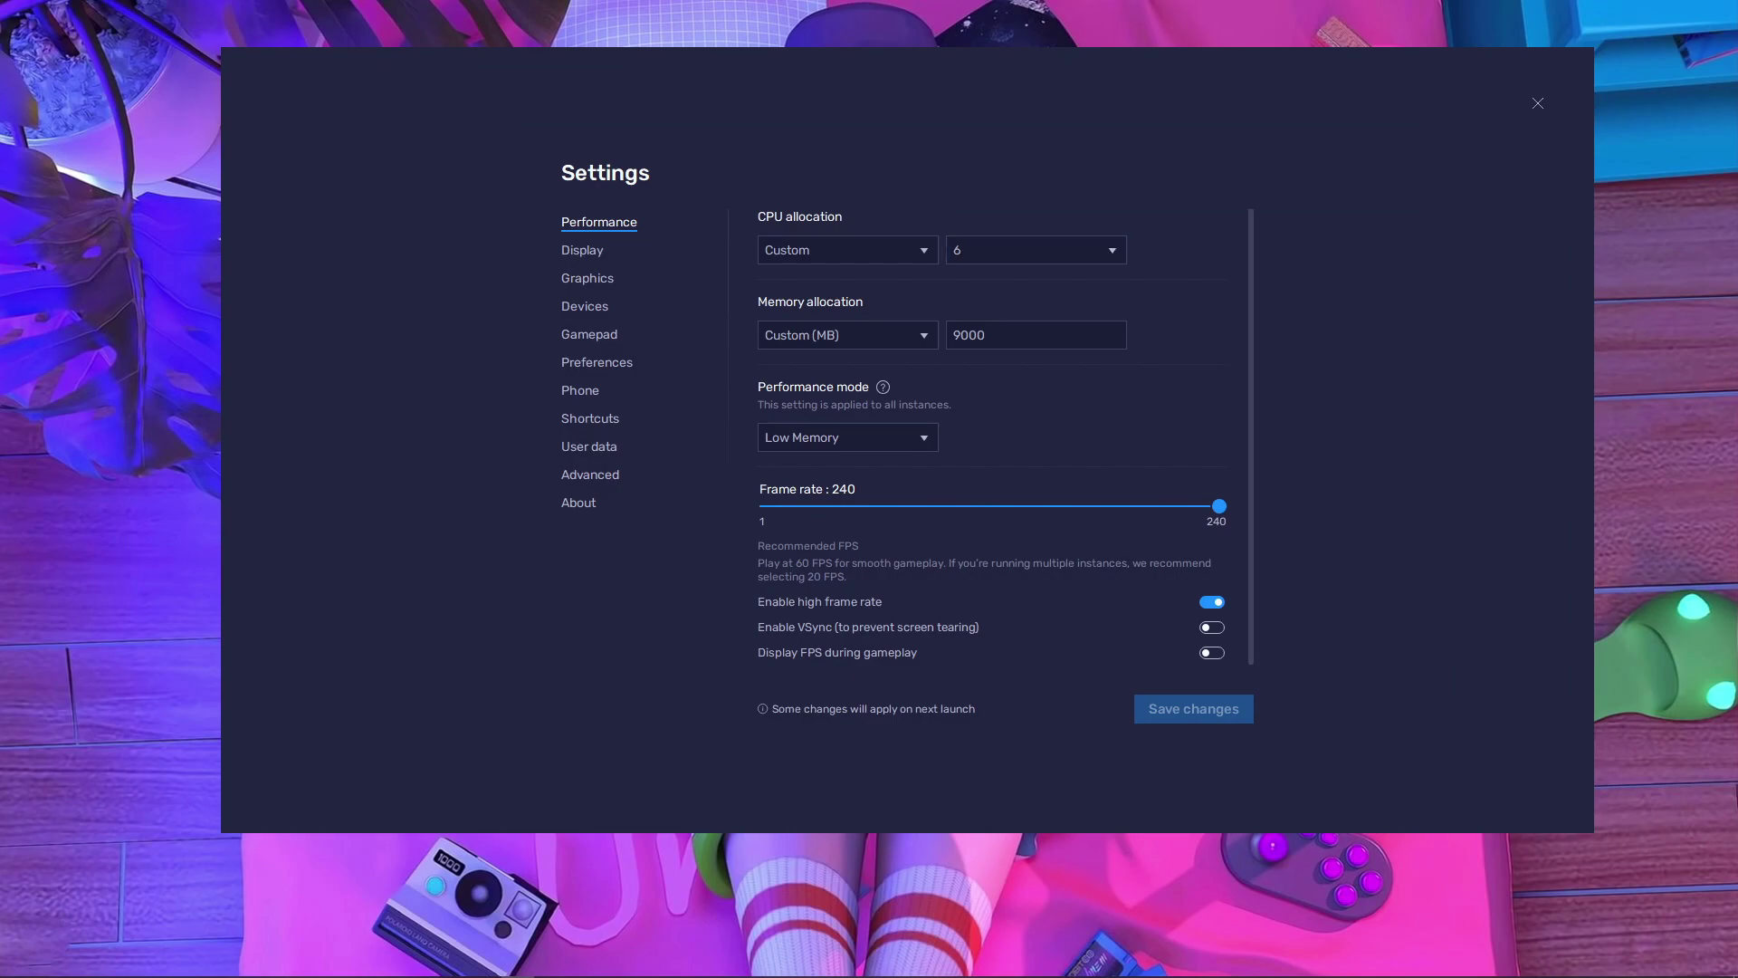
{"action": "left_click", "coordinate": [1037, 249]}
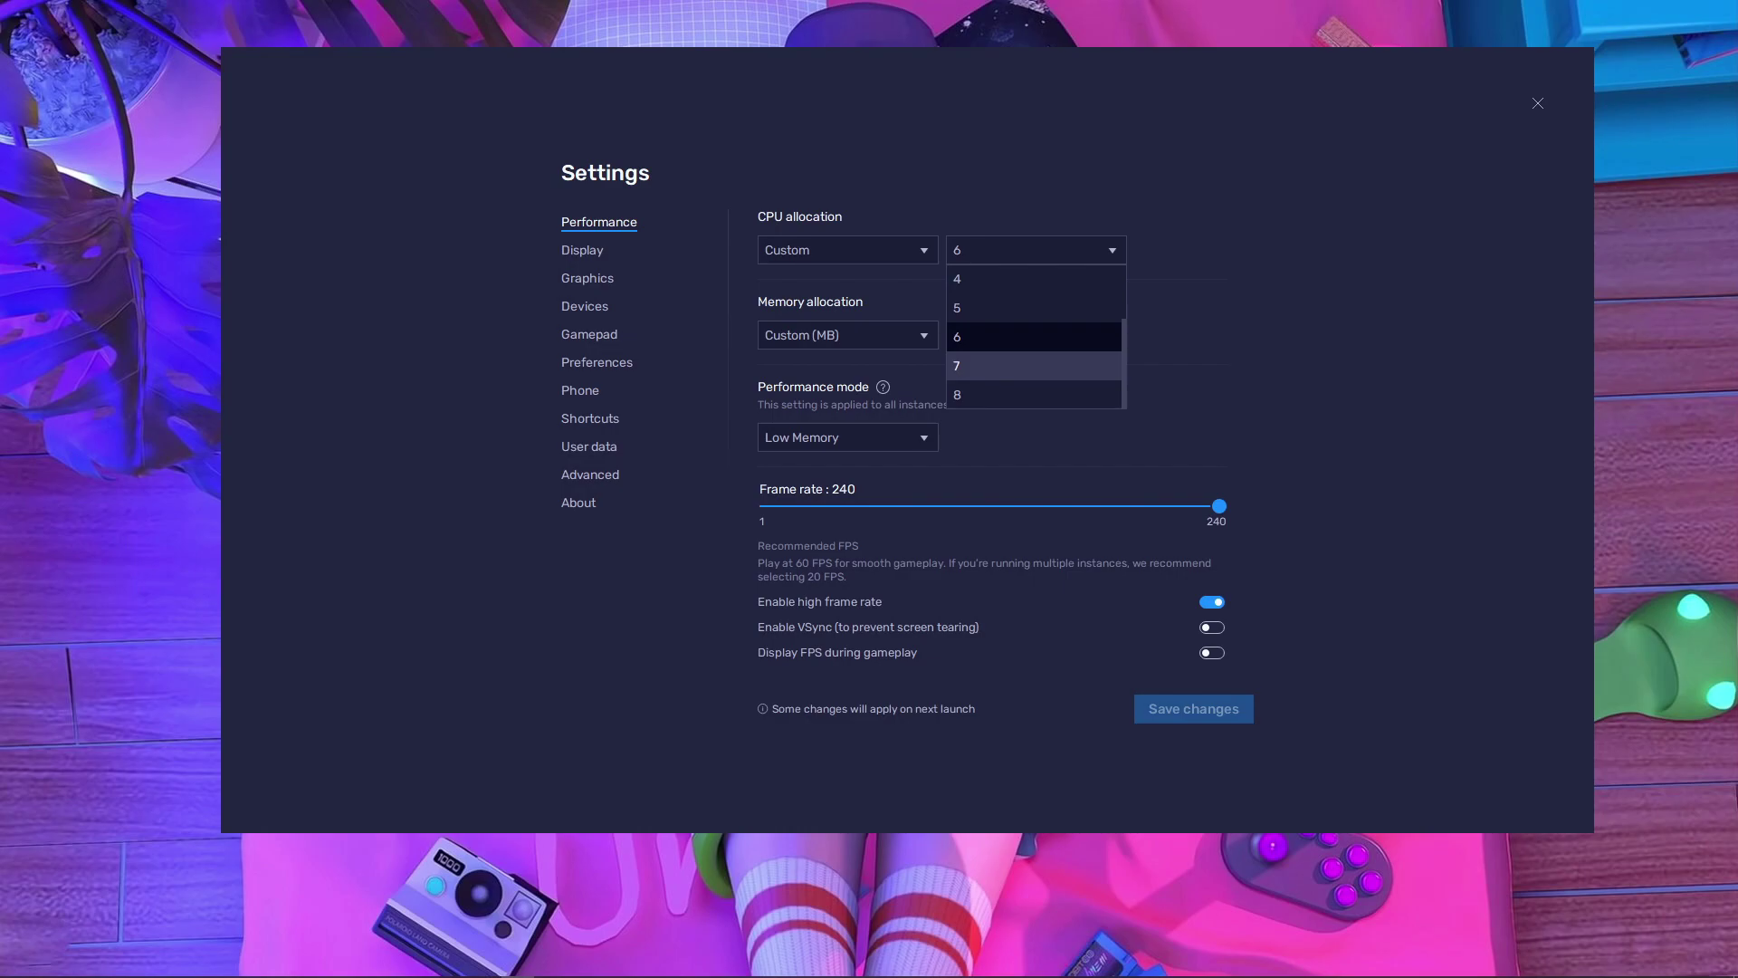
{"action": "left_click", "coordinate": [1033, 337]}
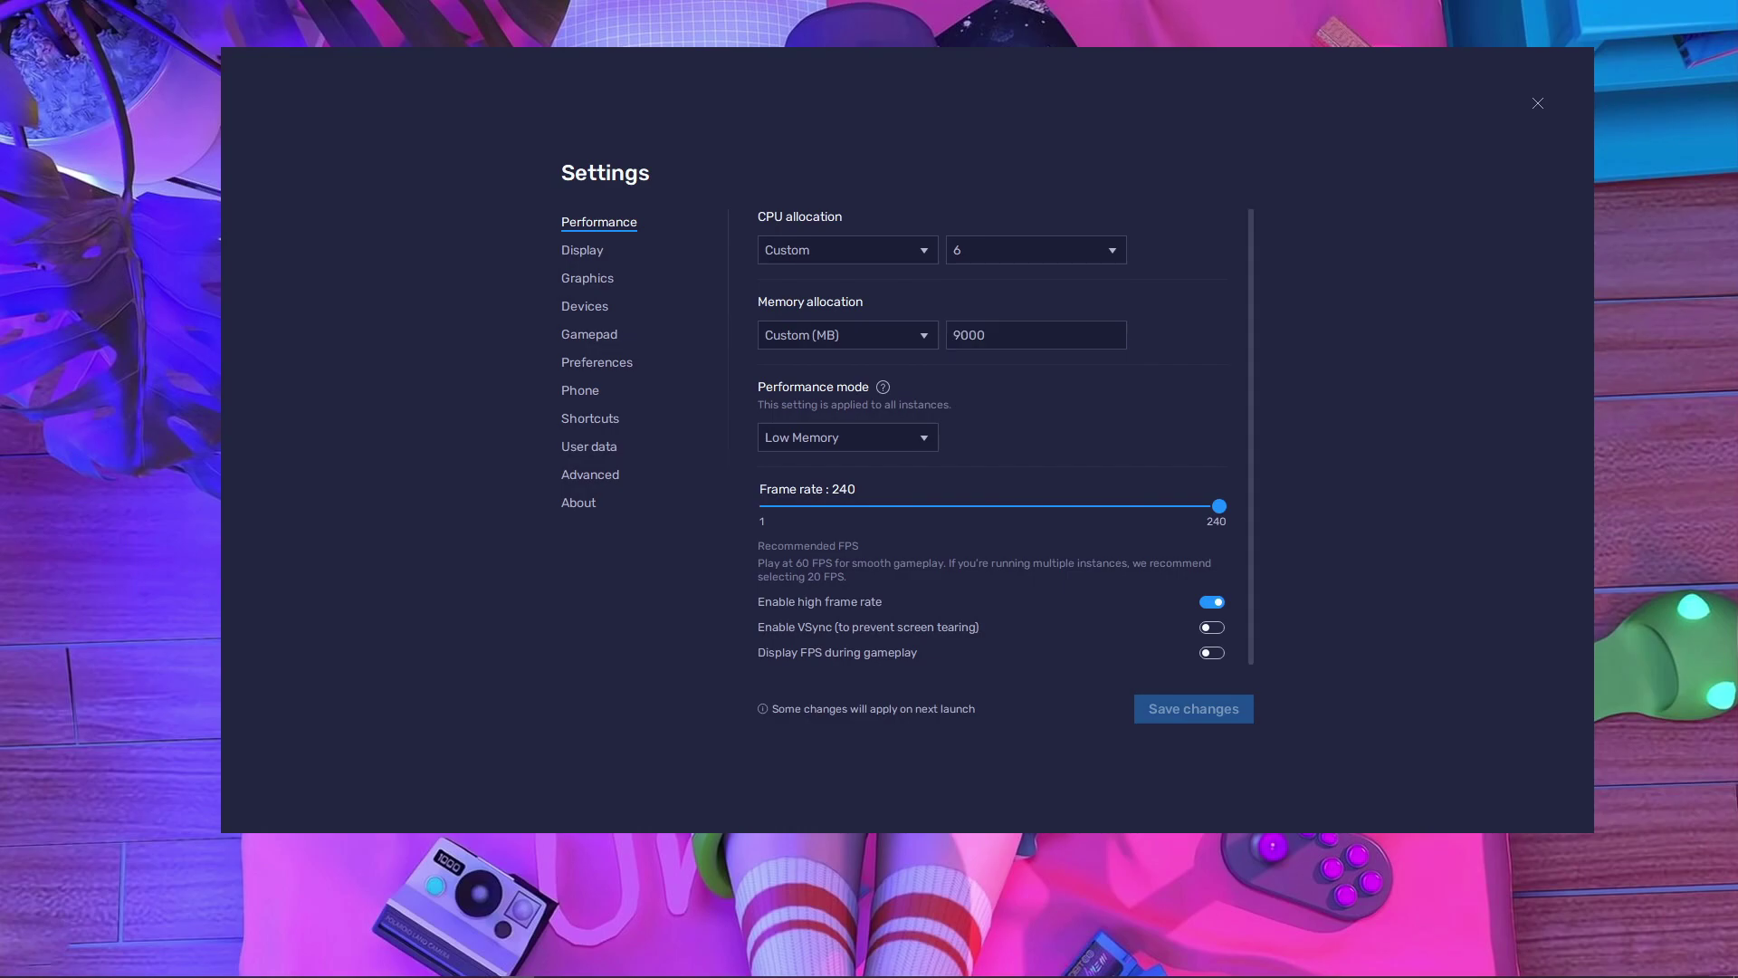
{"action": "left_click", "coordinate": [1036, 335]}
{"action": "key", "text": "ctrl+a"}
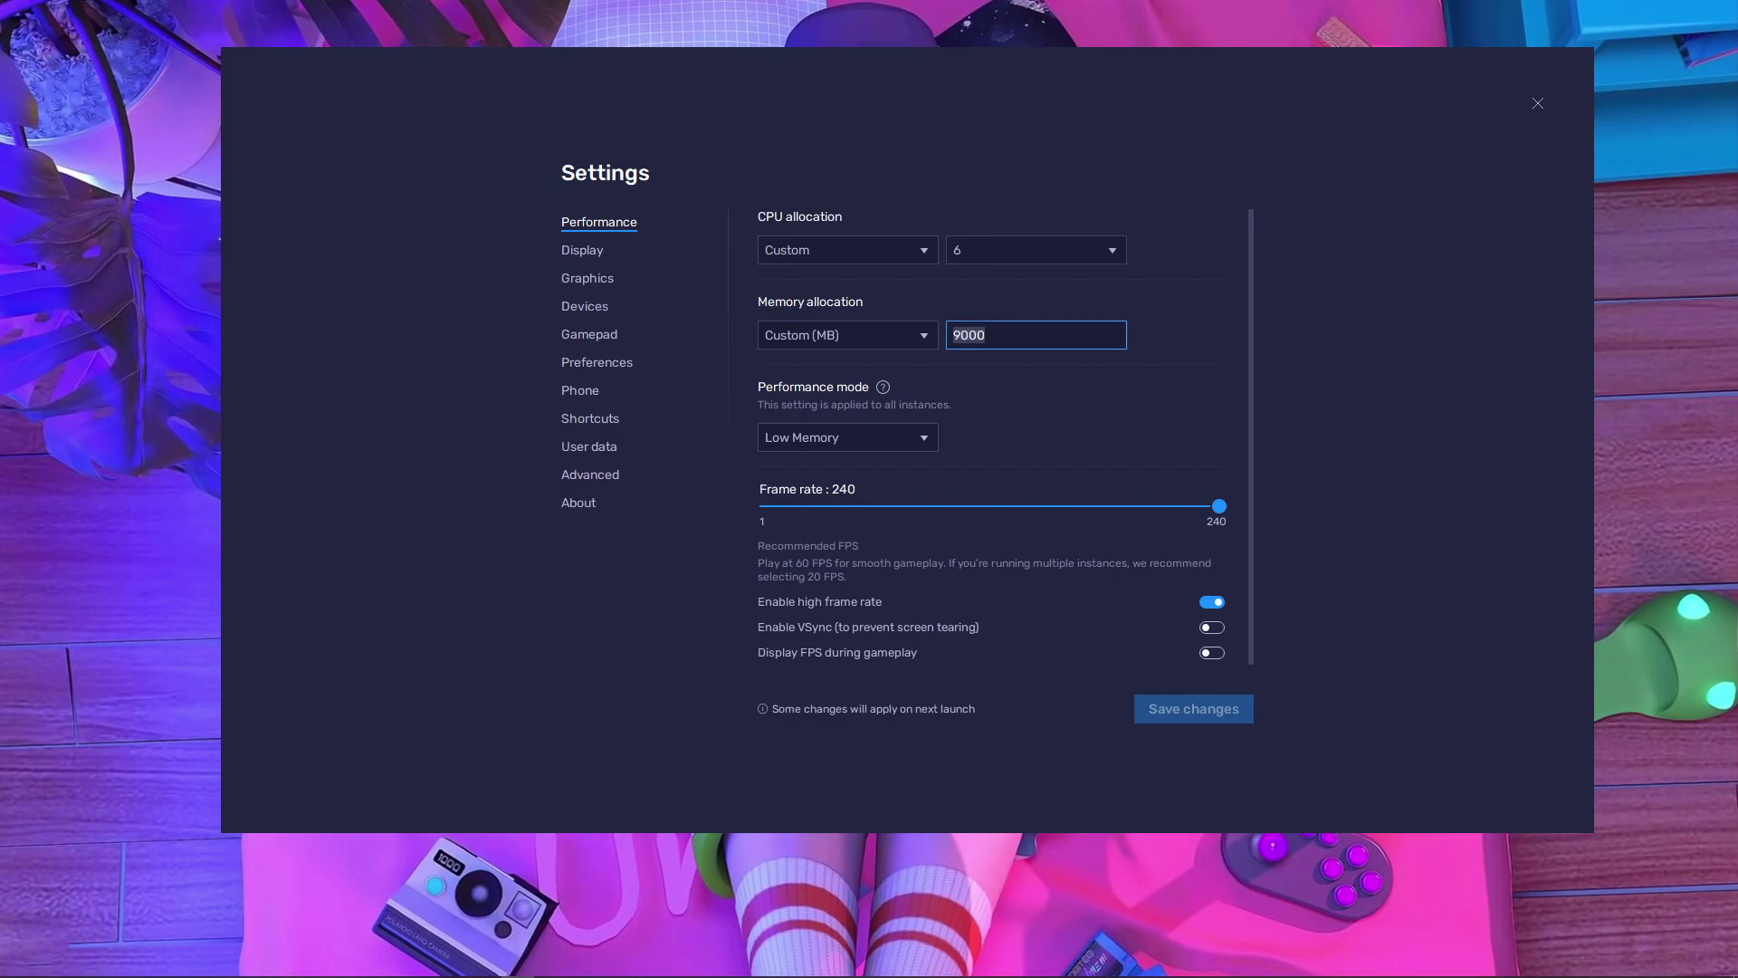
- Switch the display resolution to 3840 x 2160 and back to 1920 x 1080
{"action": "left_click", "coordinate": [581, 250]}
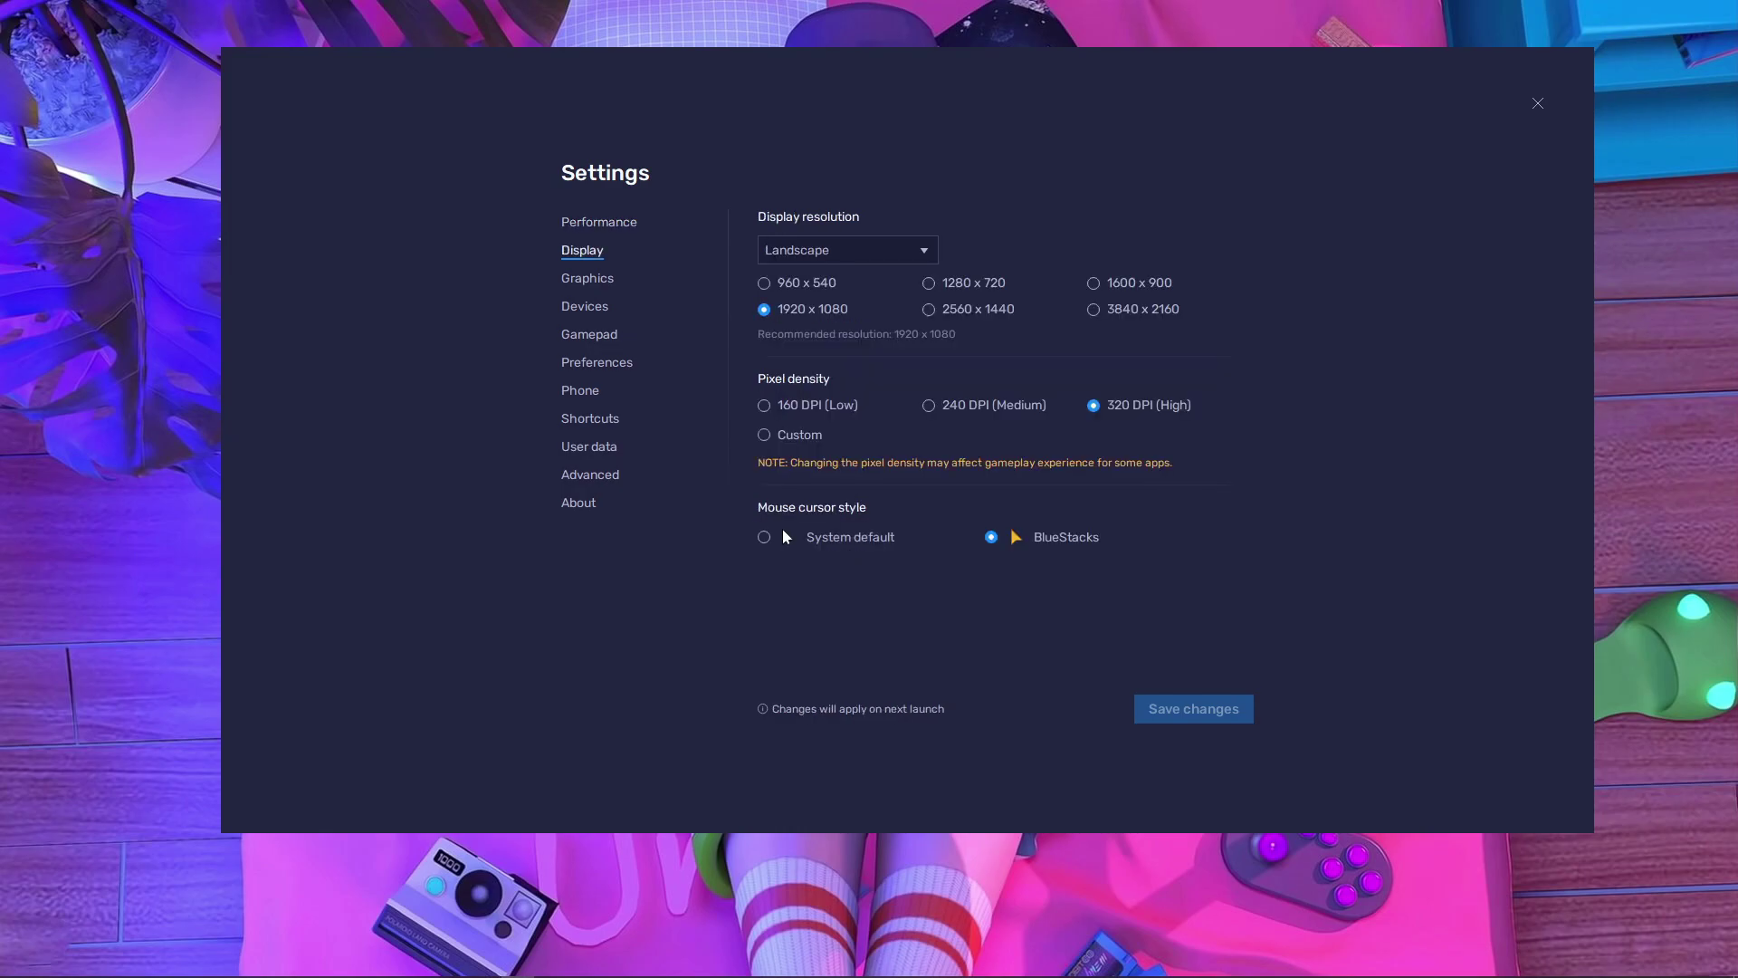
{"action": "left_click", "coordinate": [1093, 309]}
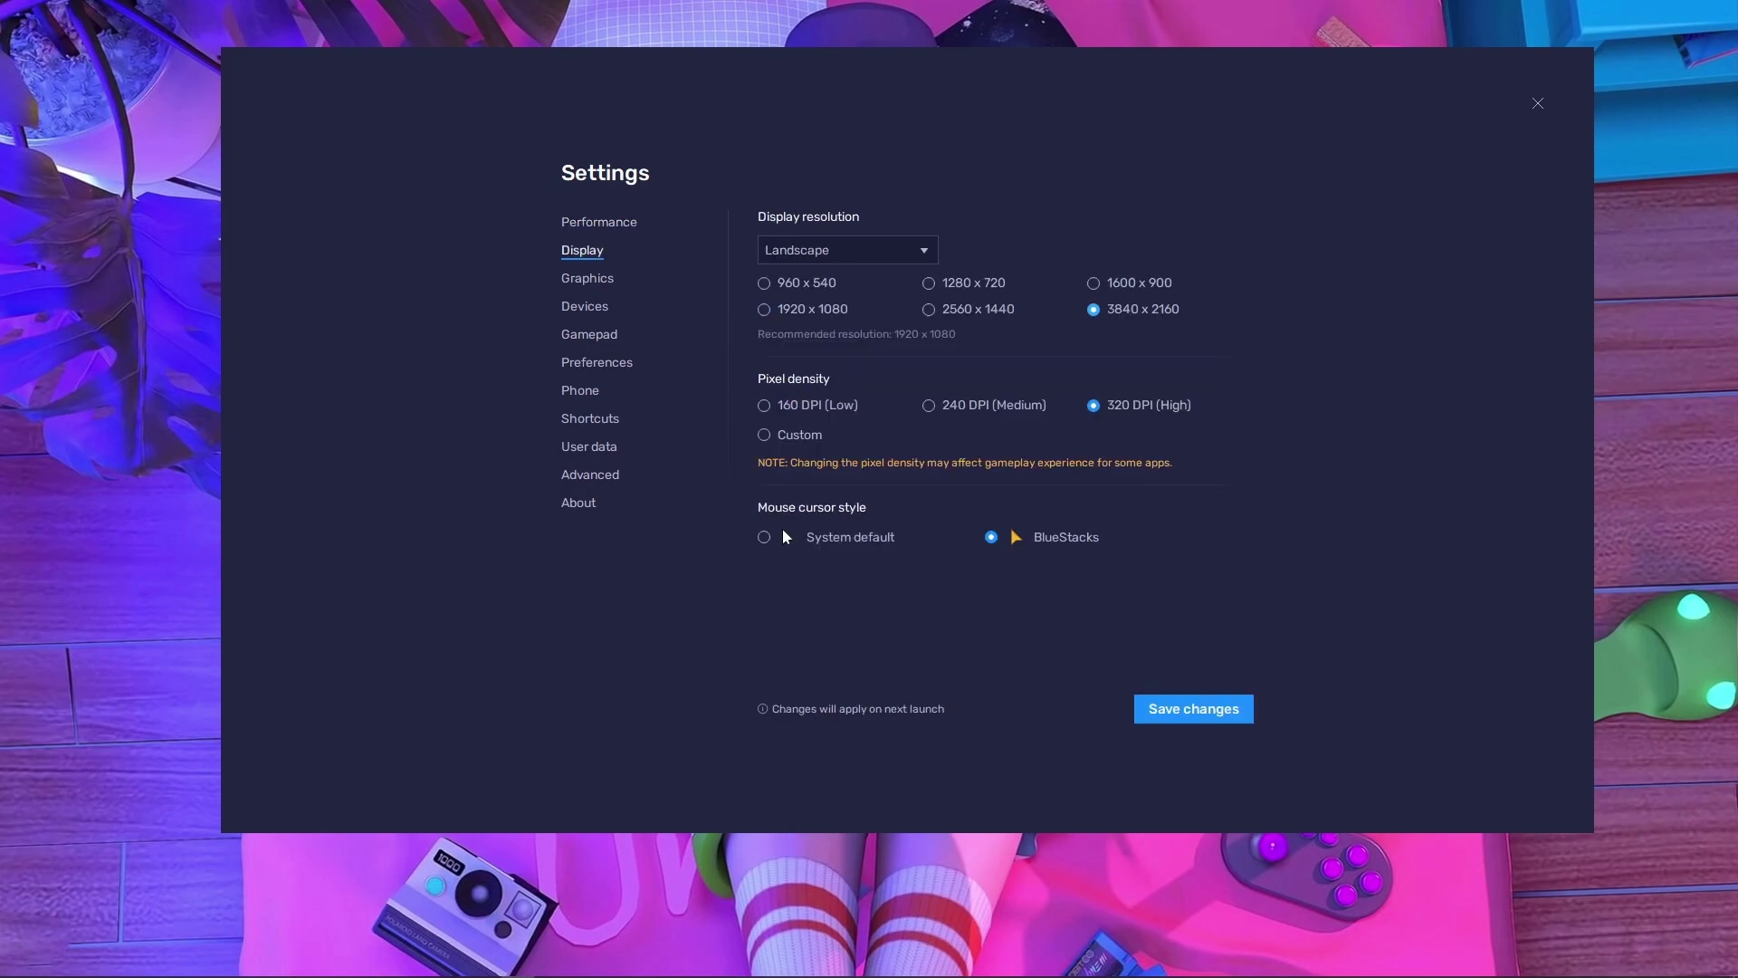
{"action": "left_click", "coordinate": [764, 309]}
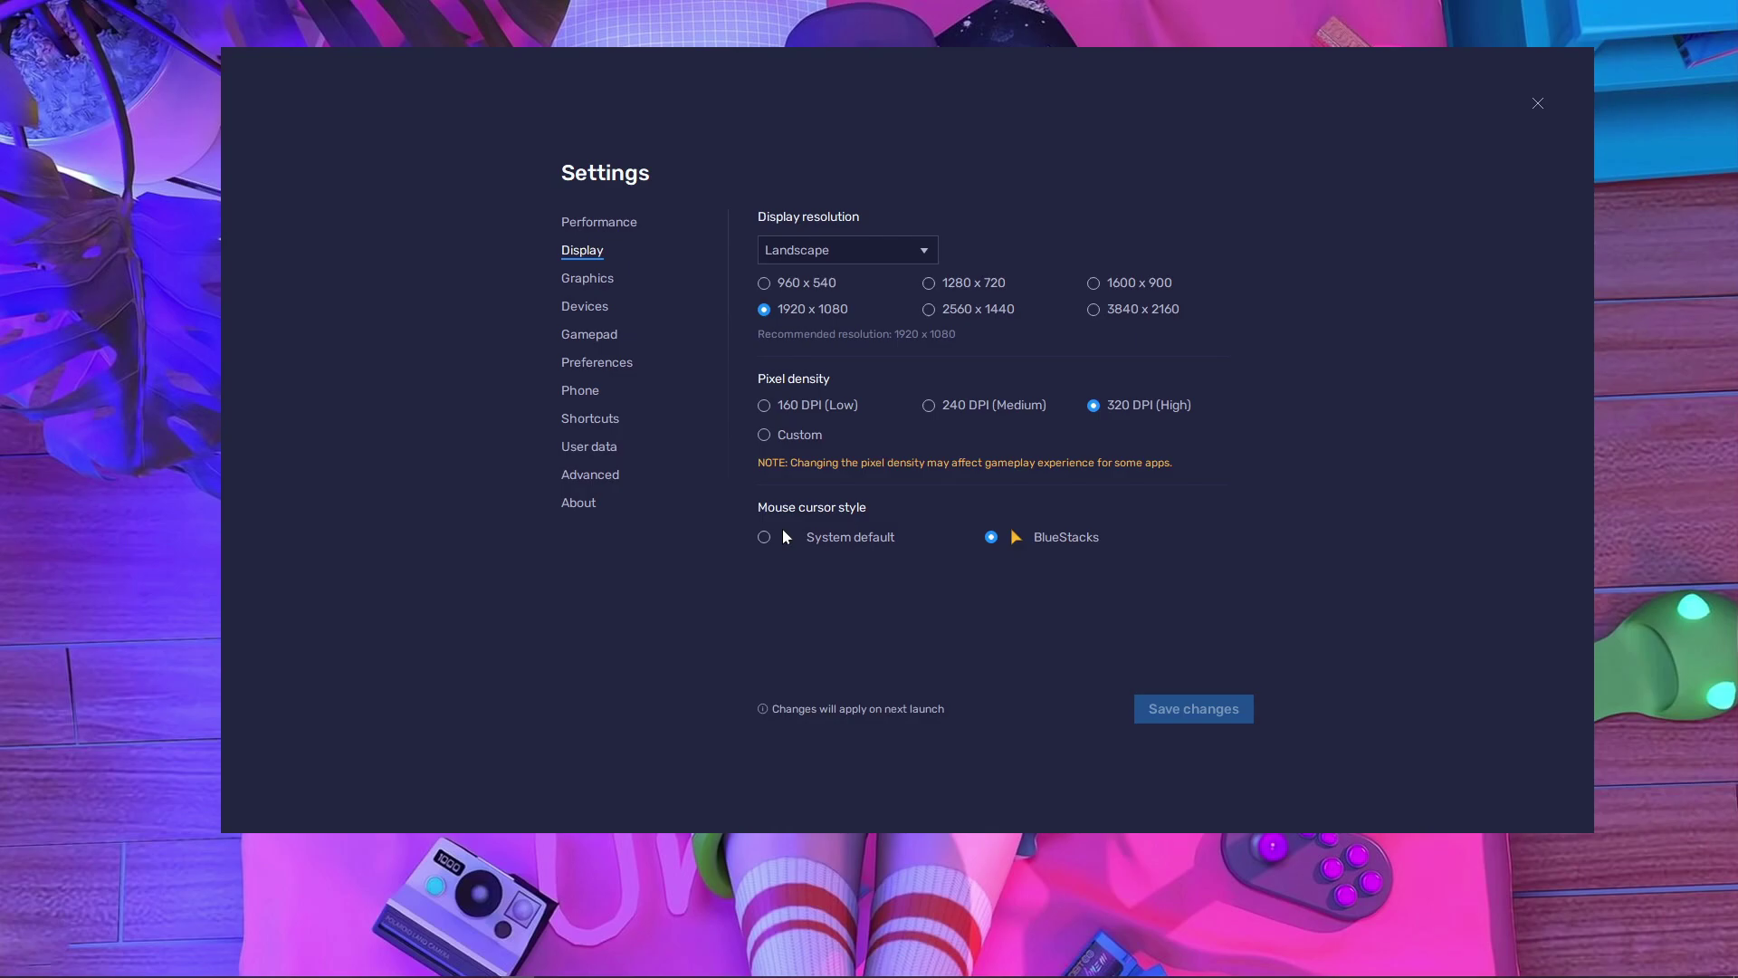
- Review the instance's graphics, devices, gamepad, preferences and phone settings
{"action": "left_click", "coordinate": [587, 278]}
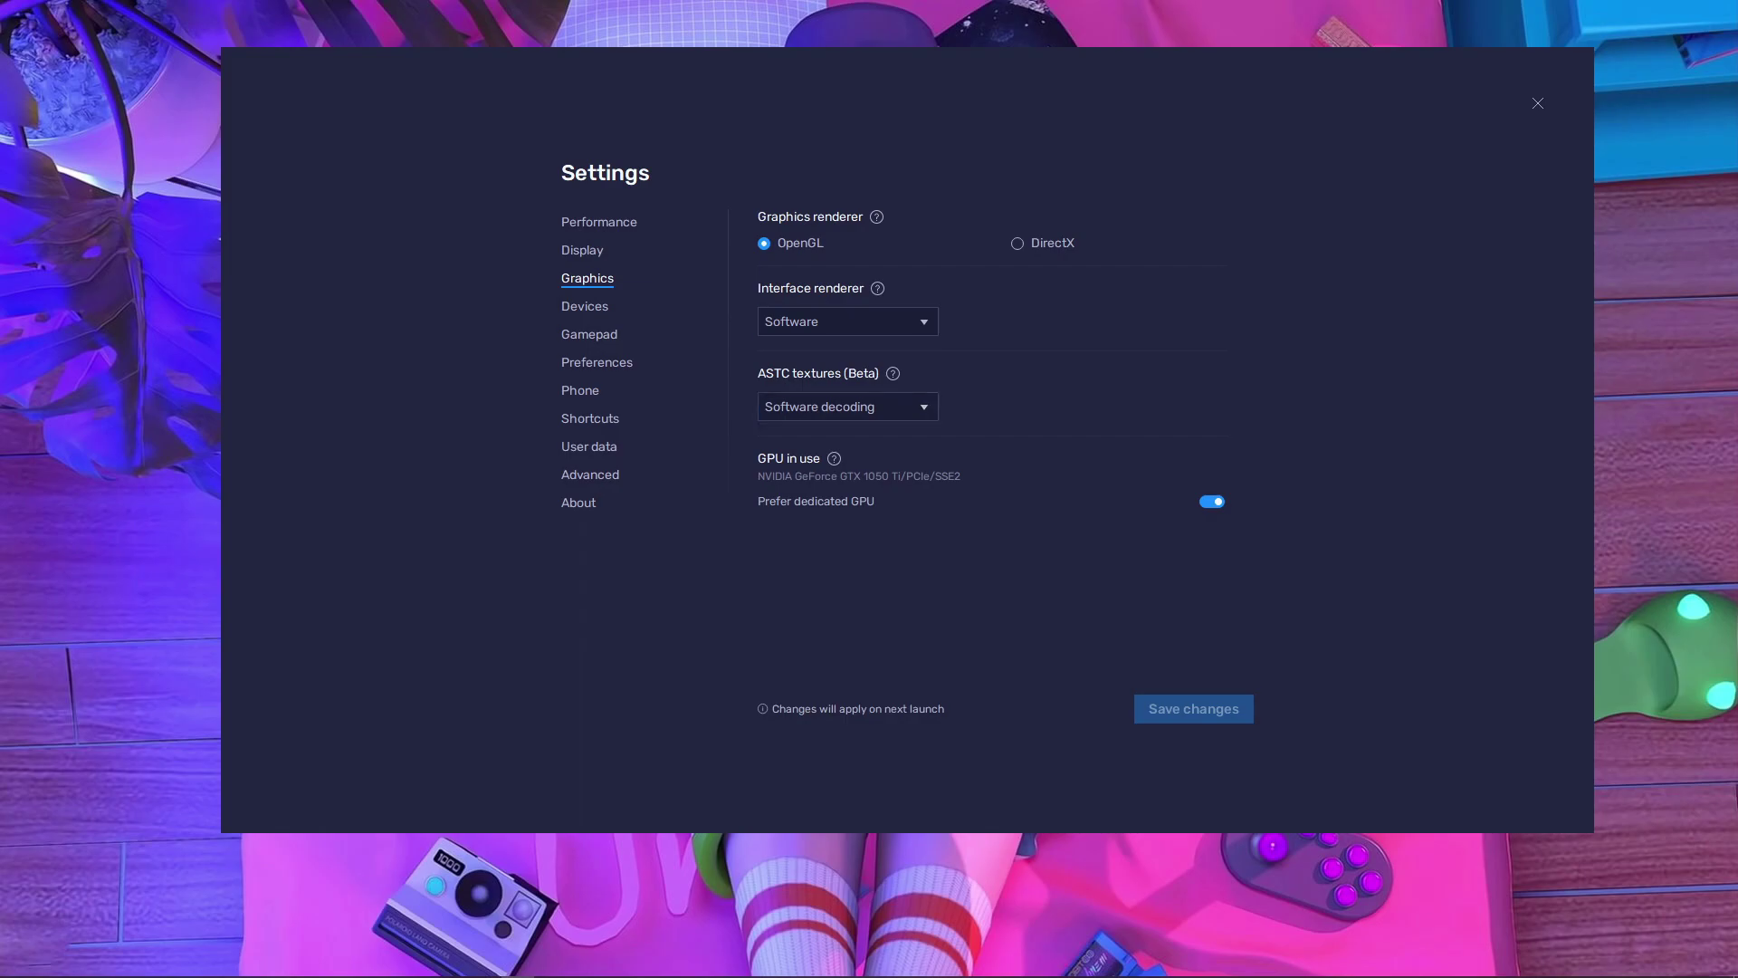
{"action": "left_click", "coordinate": [584, 306]}
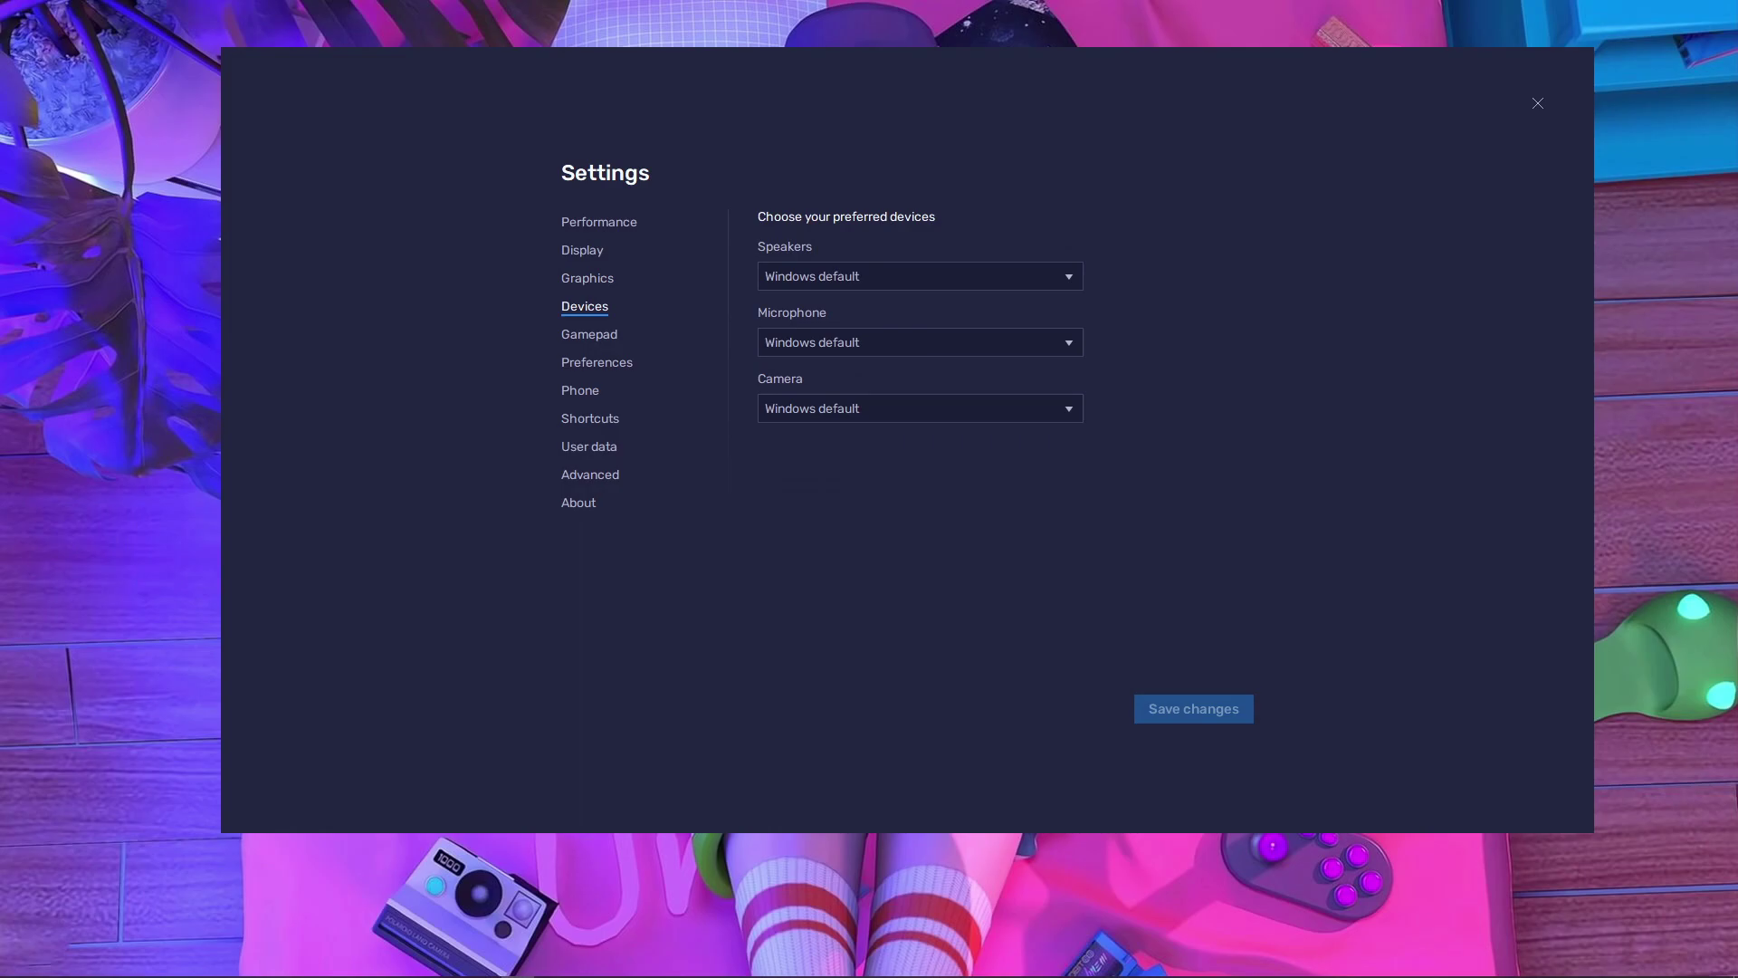
{"action": "left_click", "coordinate": [588, 334]}
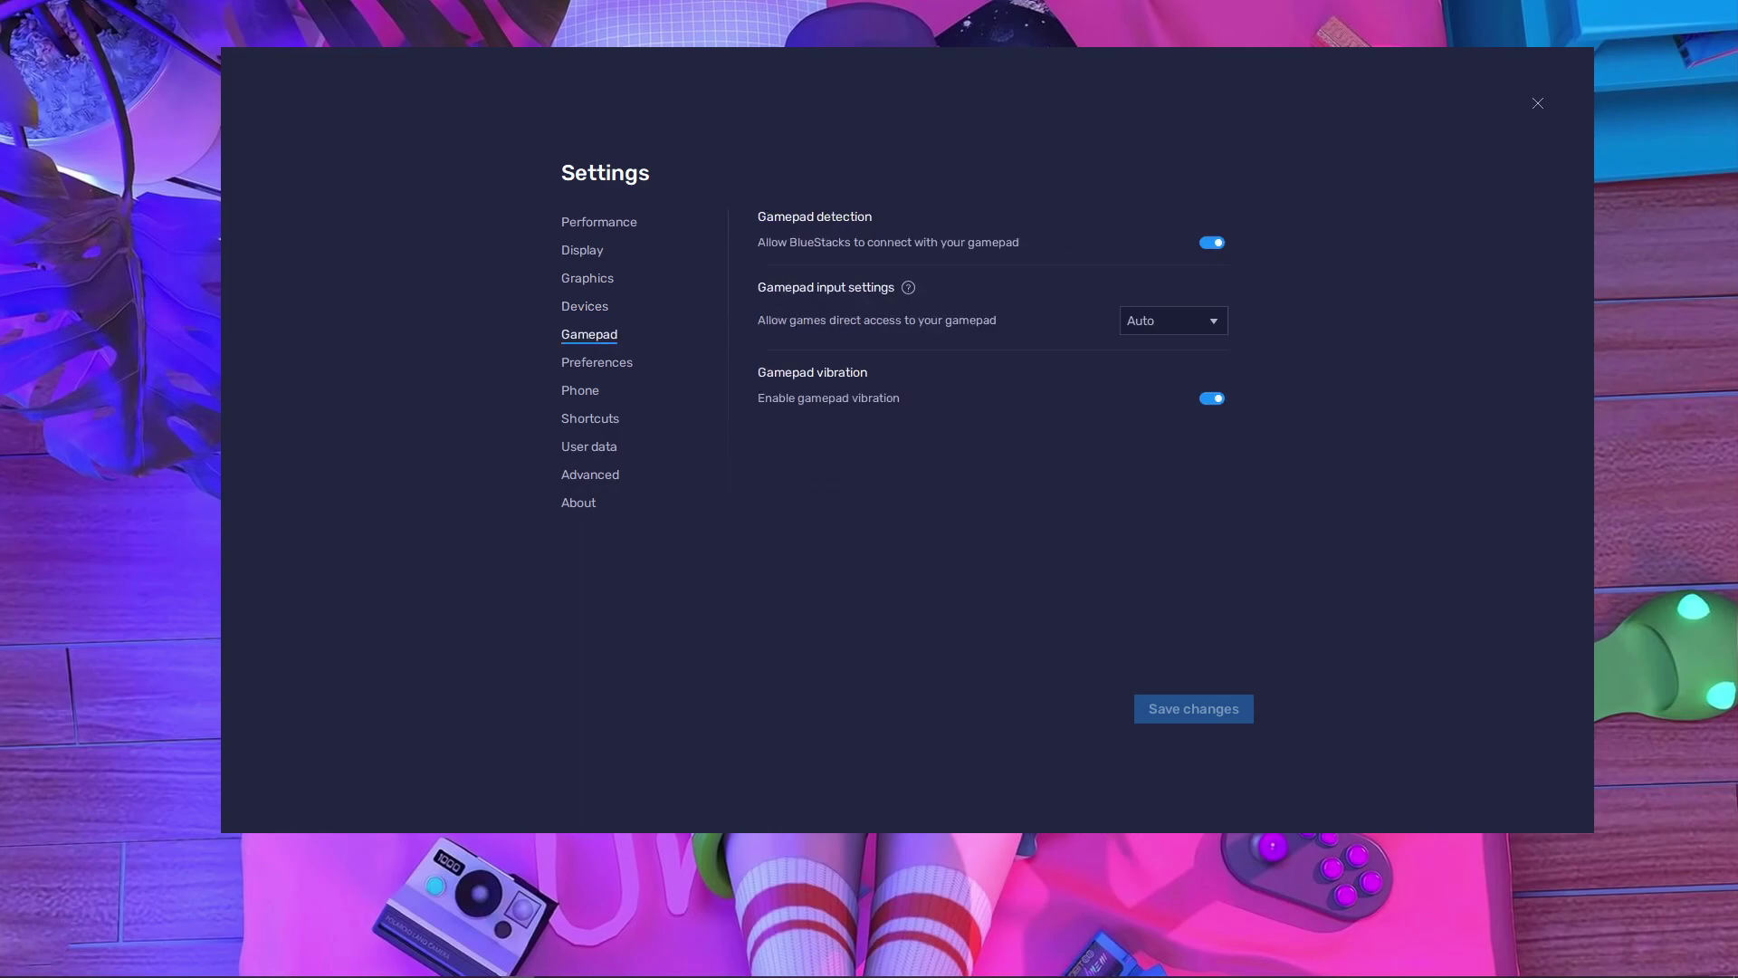
{"action": "left_click", "coordinate": [596, 362]}
{"action": "left_click", "coordinate": [580, 391]}
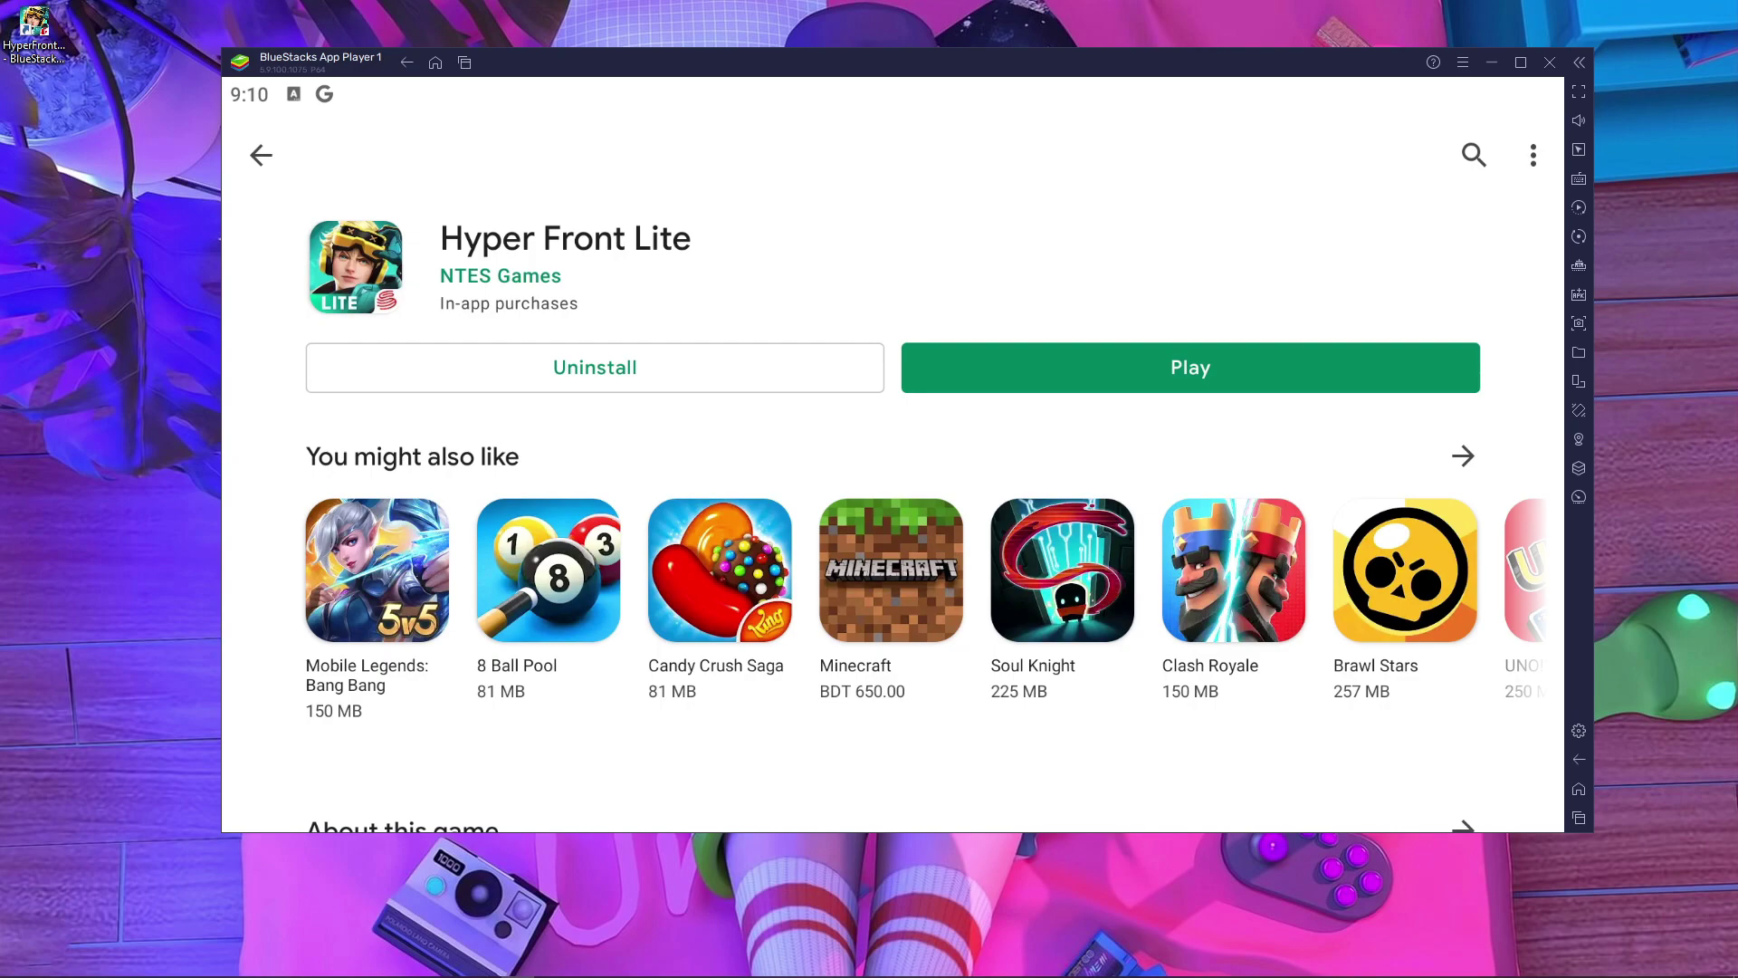
- Launch Hyper Front Lite and allow it to access photos, media and files on the device
{"action": "left_click", "coordinate": [1190, 366]}
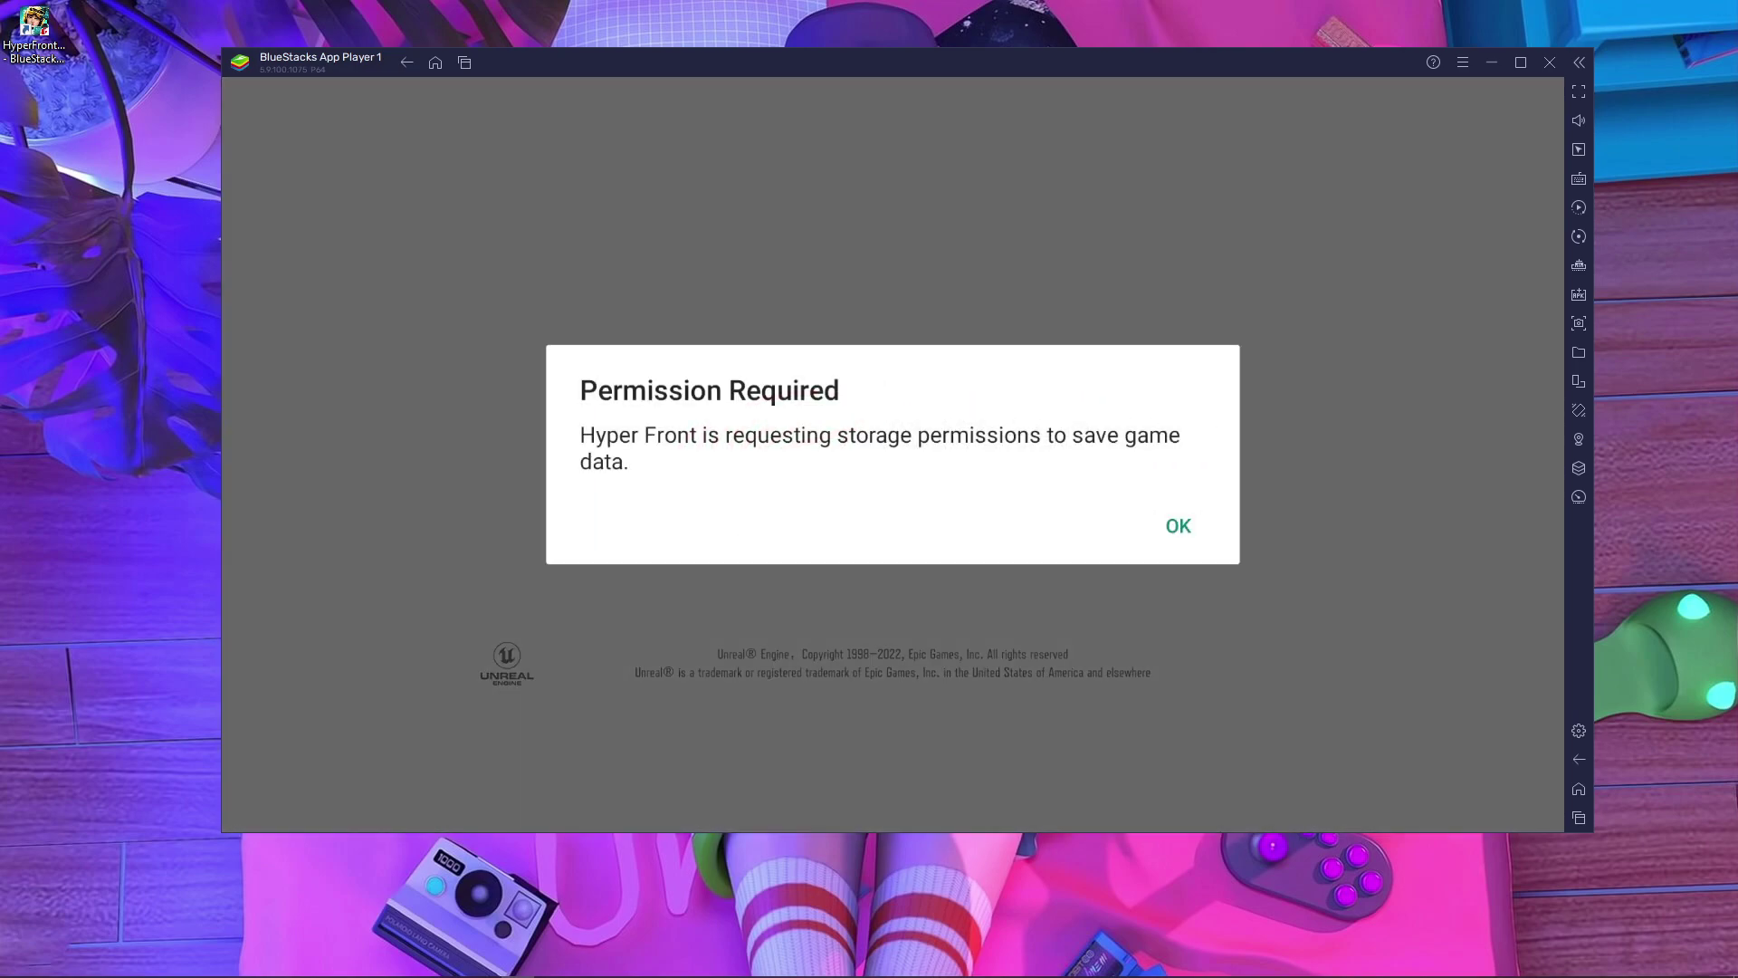
{"action": "key", "text": "Return"}
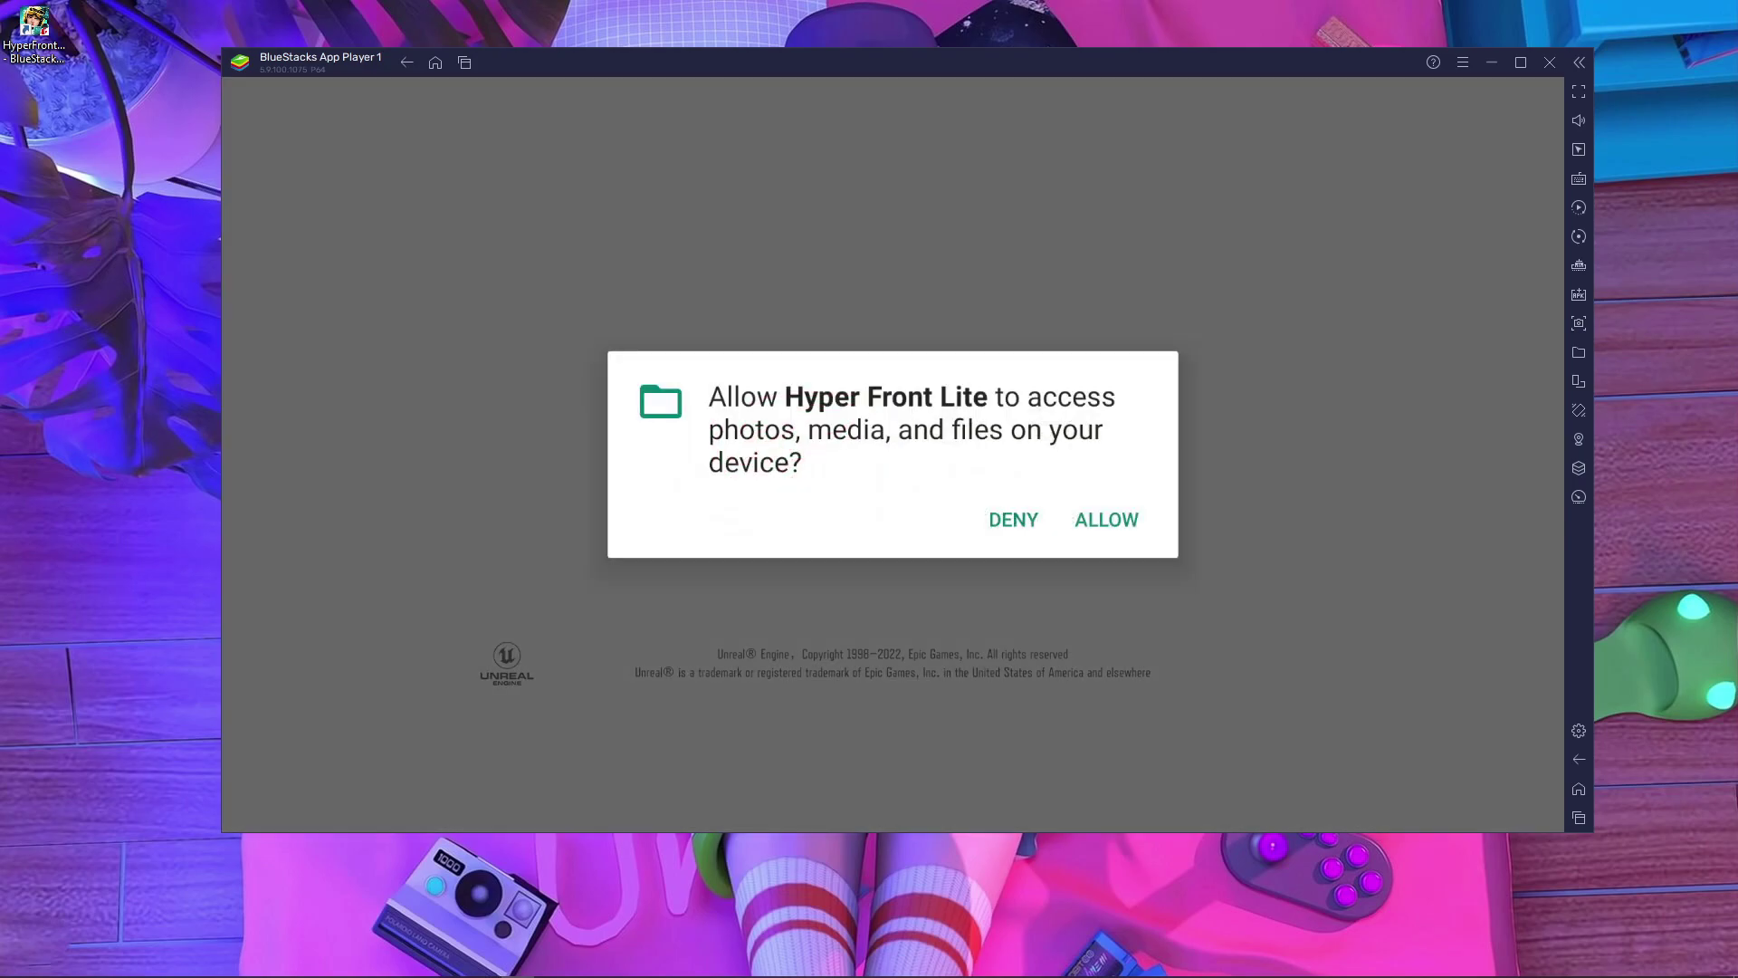
{"action": "left_click", "coordinate": [1105, 520]}
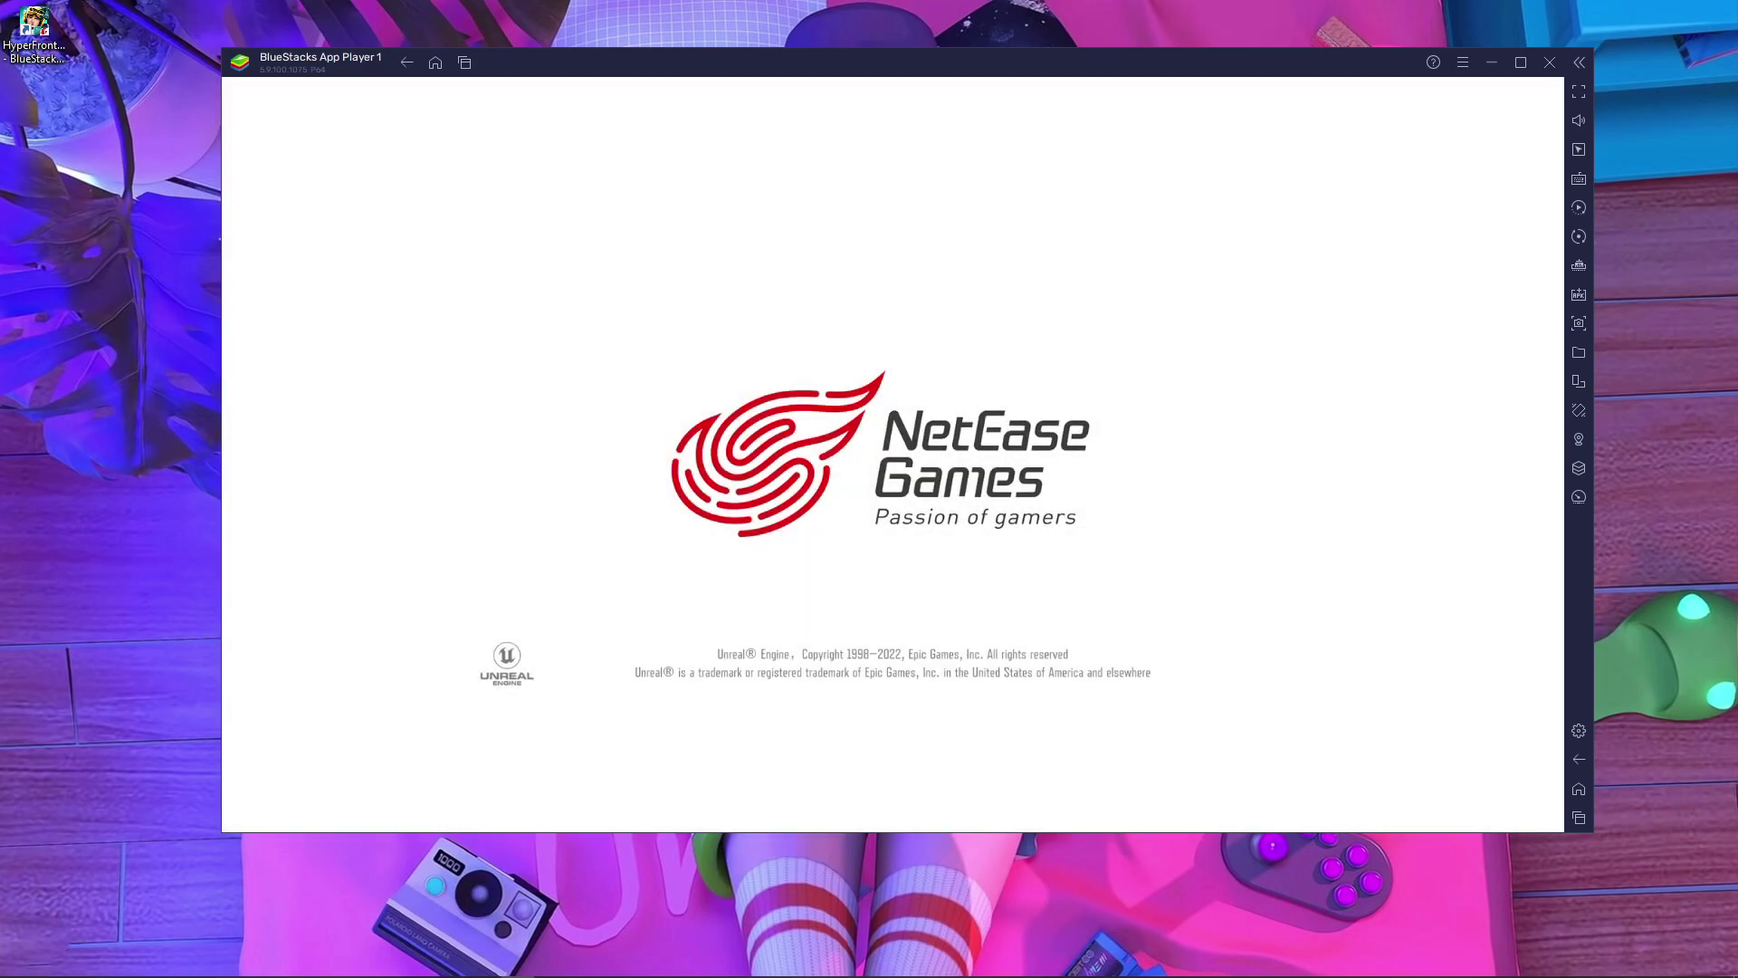